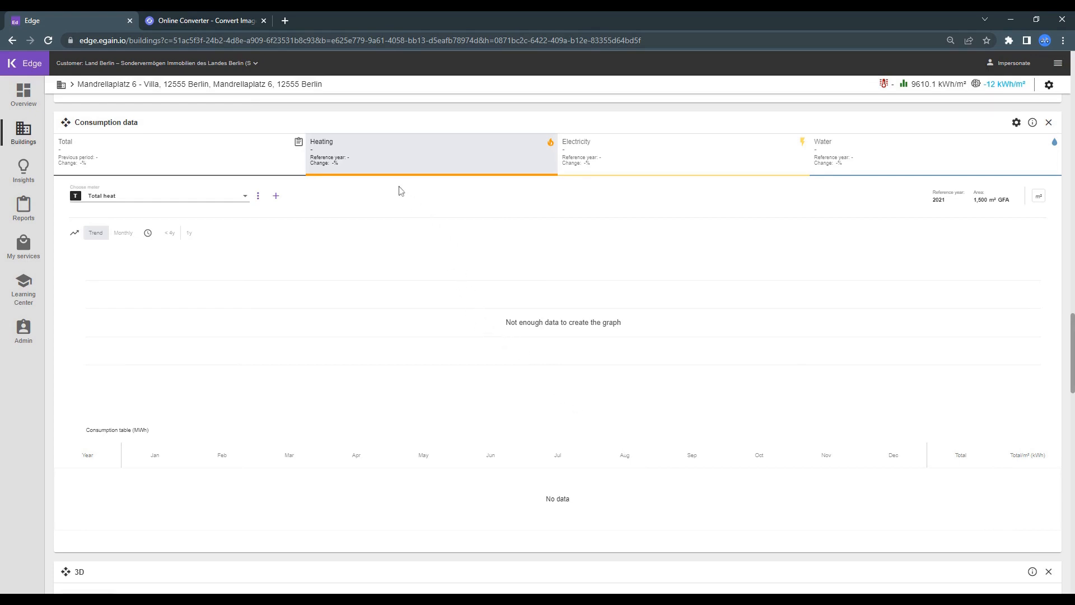
# Select the Tap water meter in the Heating consumption data and check its meter options
pyautogui.click(221, 197)
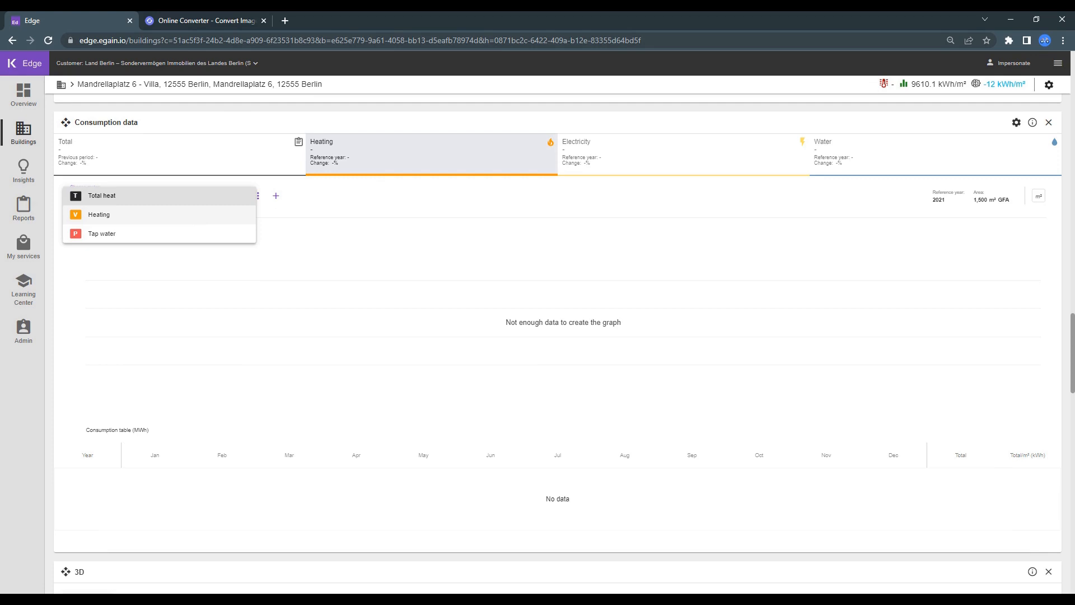
pyautogui.click(204, 234)
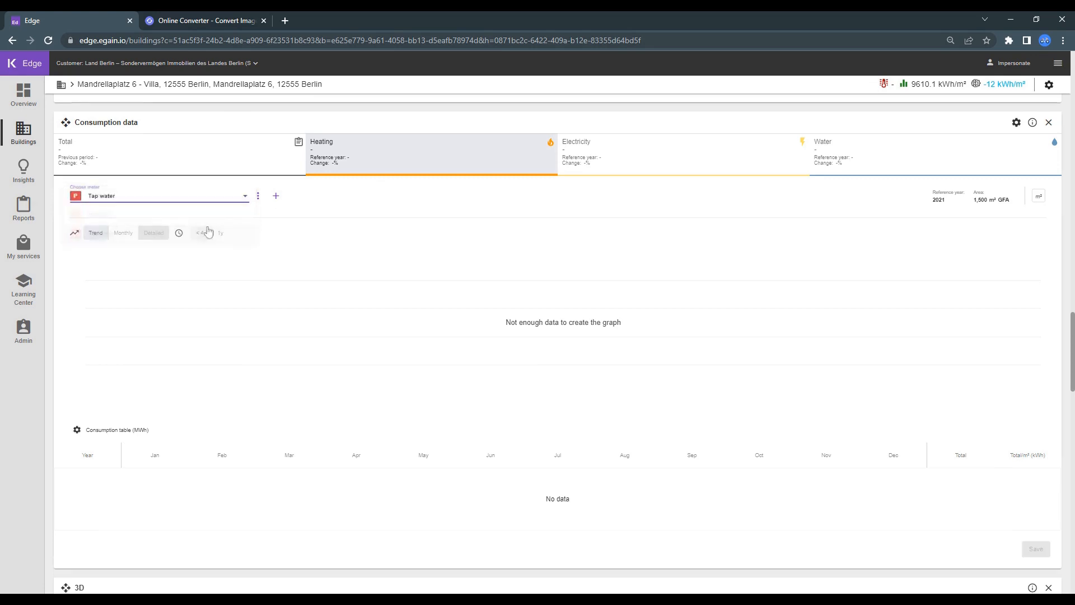
pyautogui.click(259, 198)
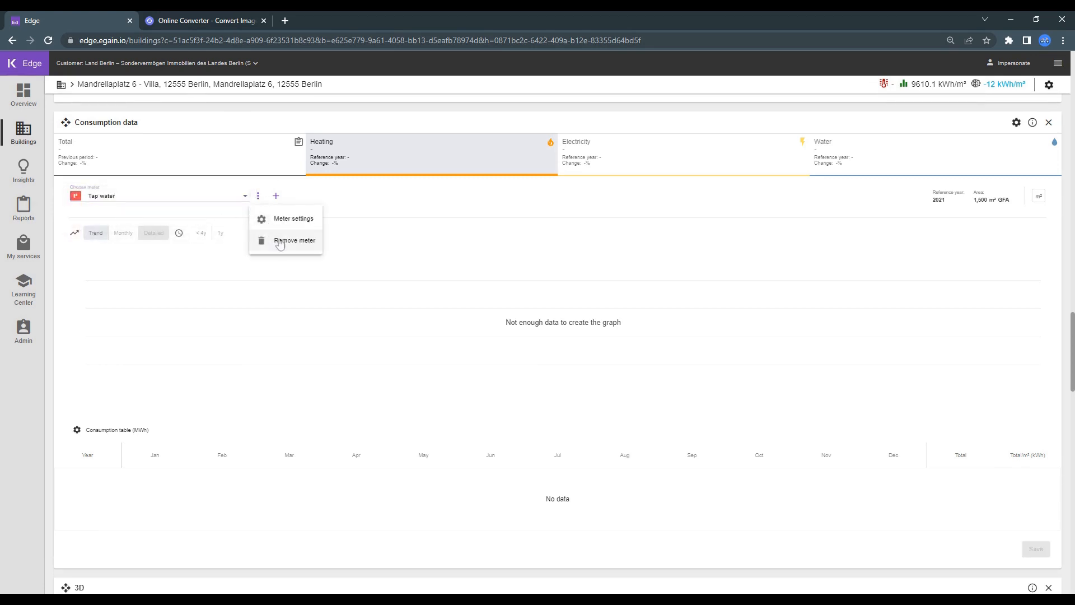
pyautogui.click(197, 203)
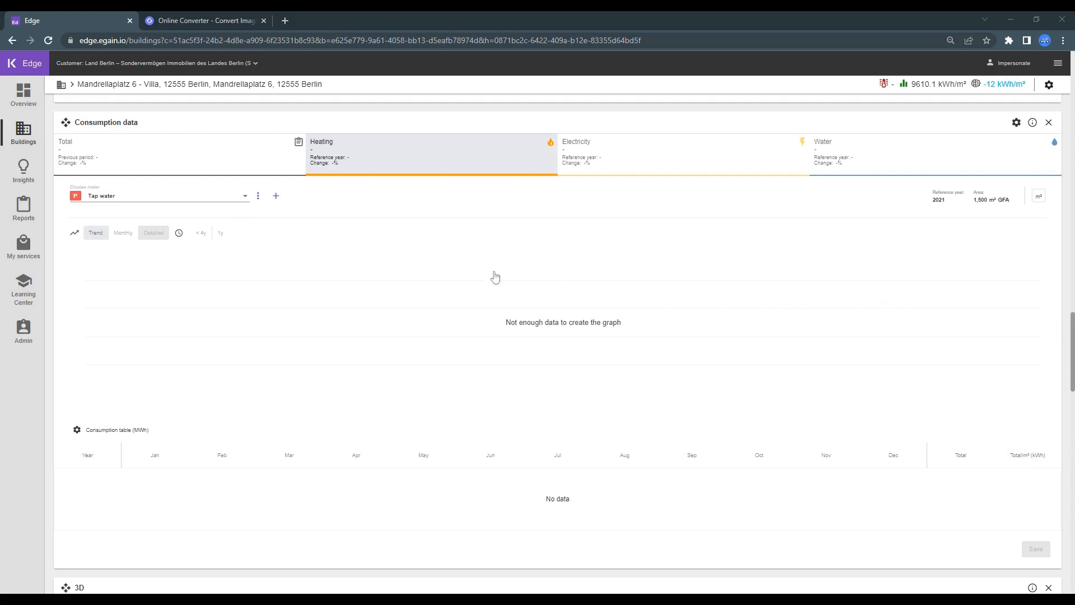
pyautogui.click(192, 197)
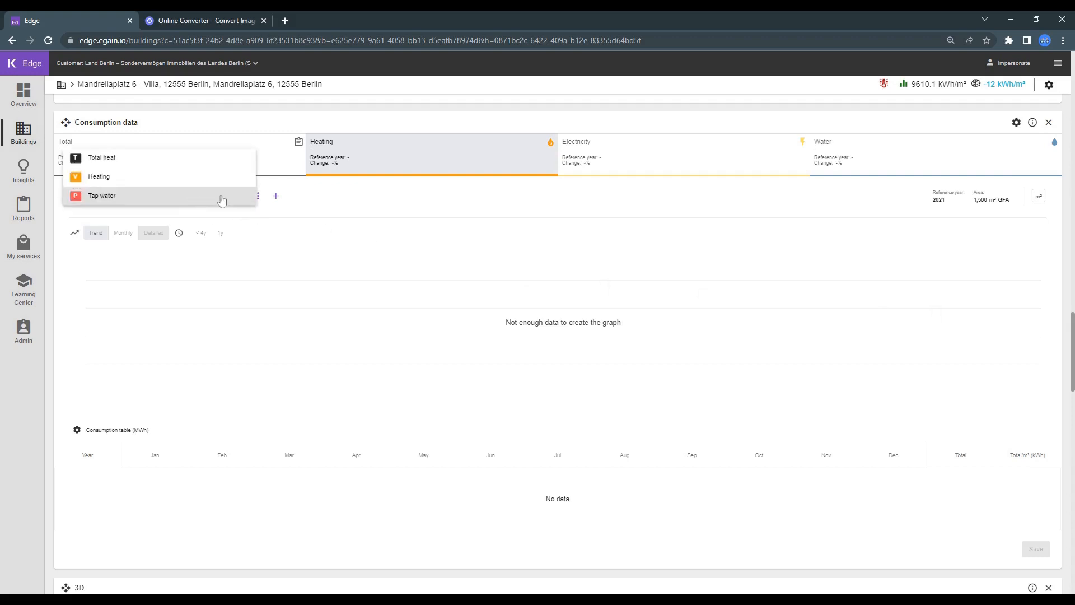
pyautogui.click(222, 197)
# Start a new physical heating meter named "Heat (historical consumption)" with meter ID "n/a"
pyautogui.click(276, 196)
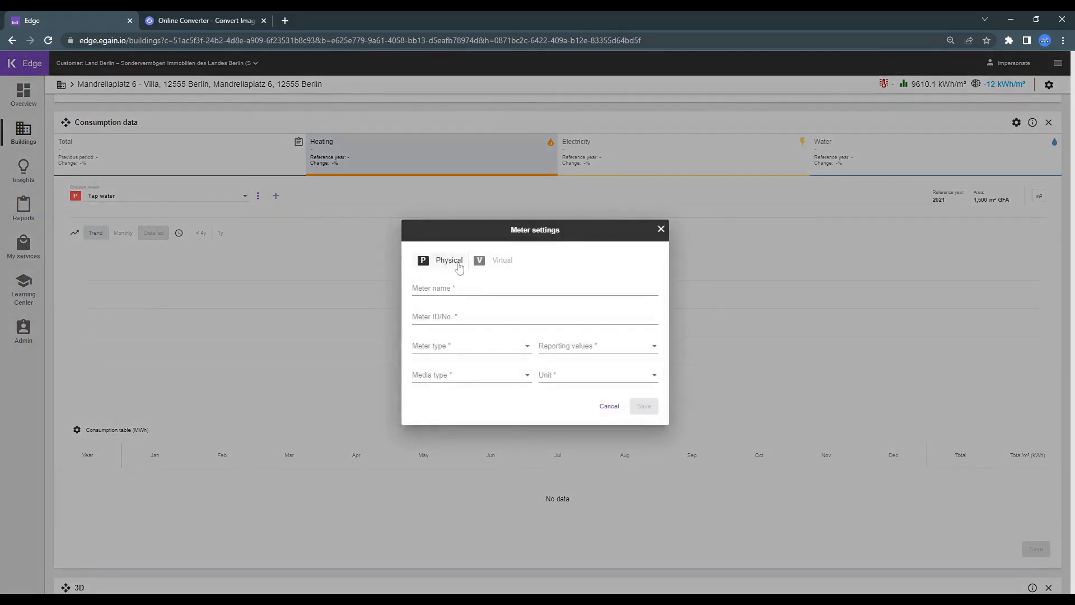
pyautogui.click(468, 288)
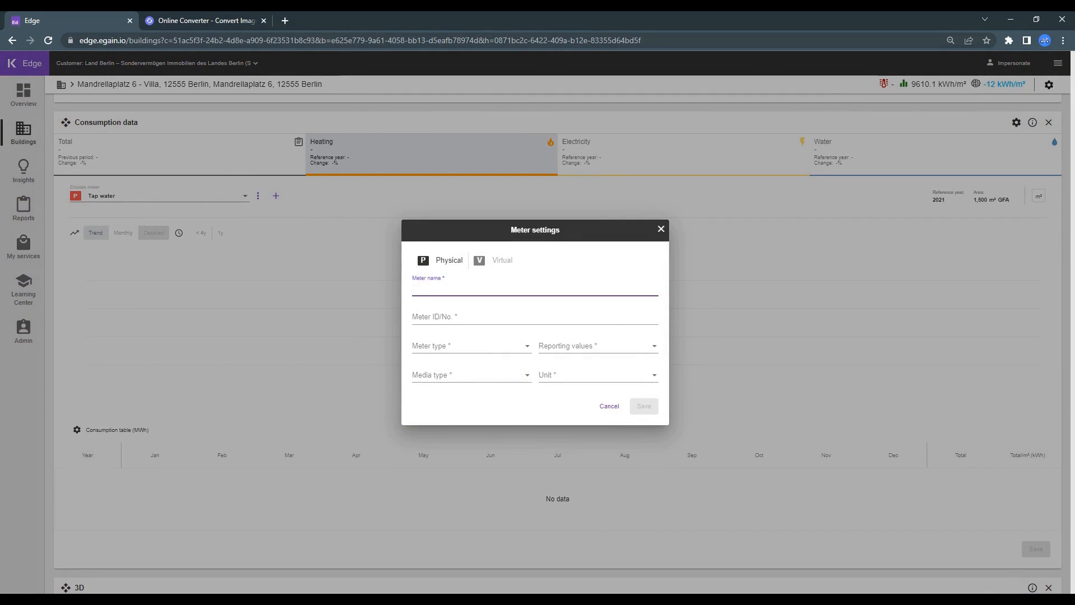
pyautogui.write('he')
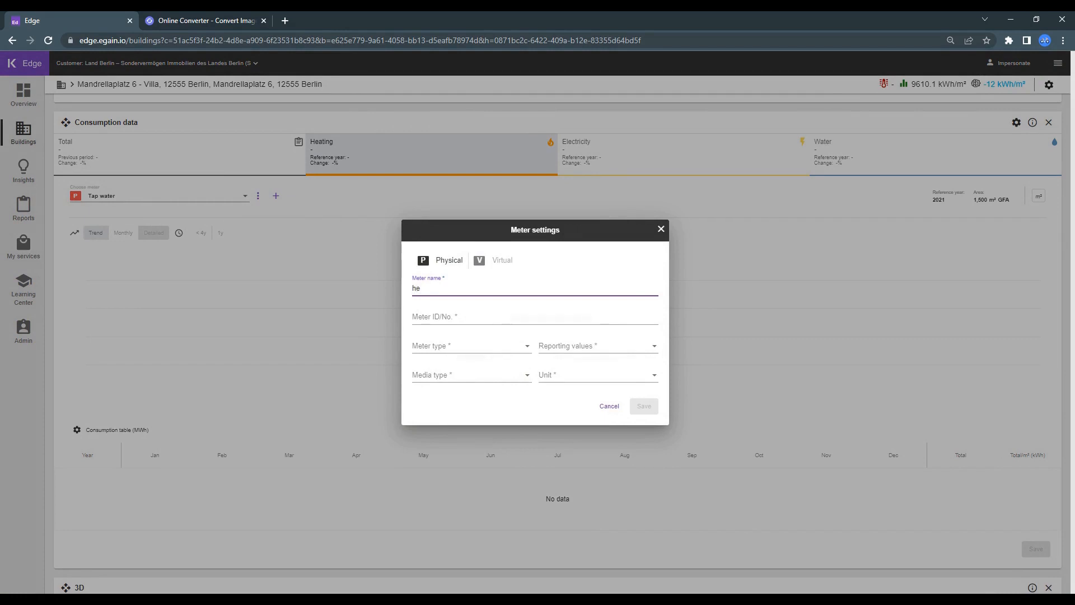
pyautogui.press('BackSpace')
pyautogui.press('BackSpace')
pyautogui.write('Heat (historical consumption')
pyautogui.click(415, 317)
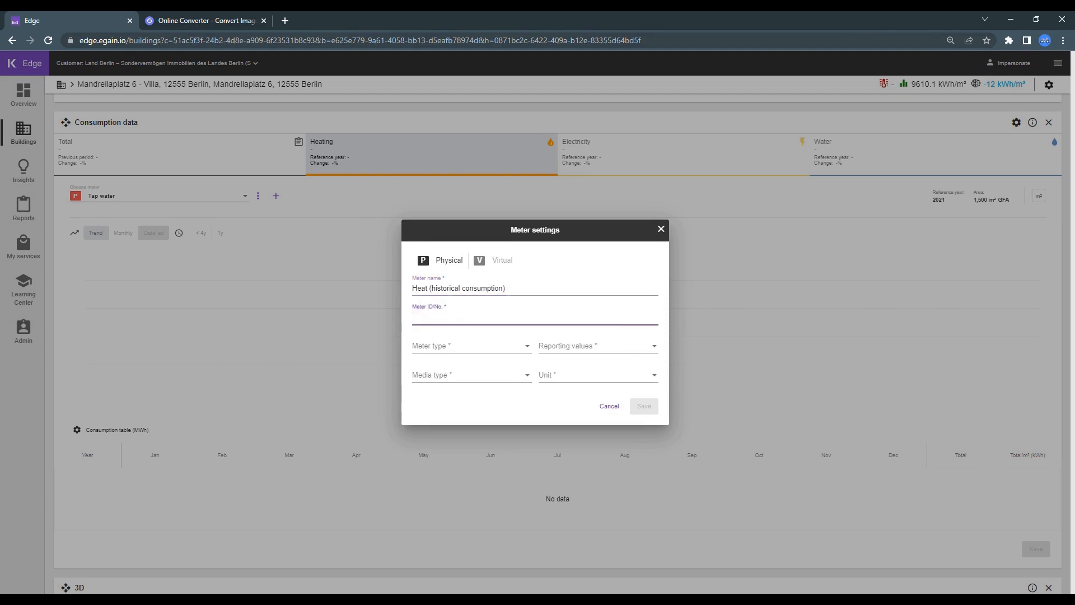
pyautogui.write('n/a')
# Set the new meter's type to Main, reporting values to Consumptions, media type to Heating and unit to MWh, and save it
pyautogui.click(451, 345)
pyautogui.click(451, 347)
pyautogui.click(577, 348)
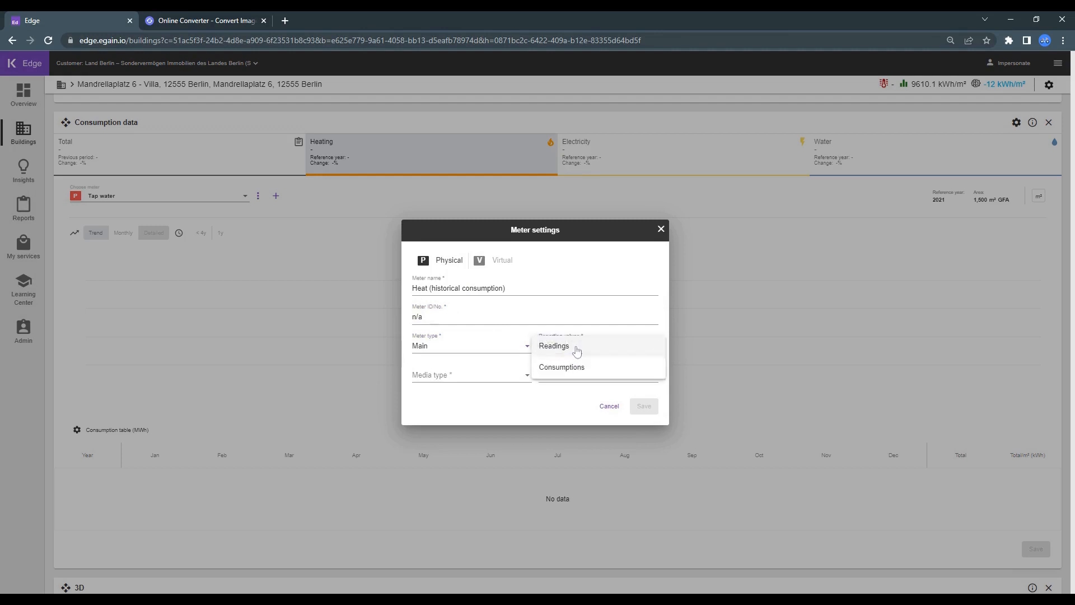
pyautogui.click(577, 367)
pyautogui.click(479, 375)
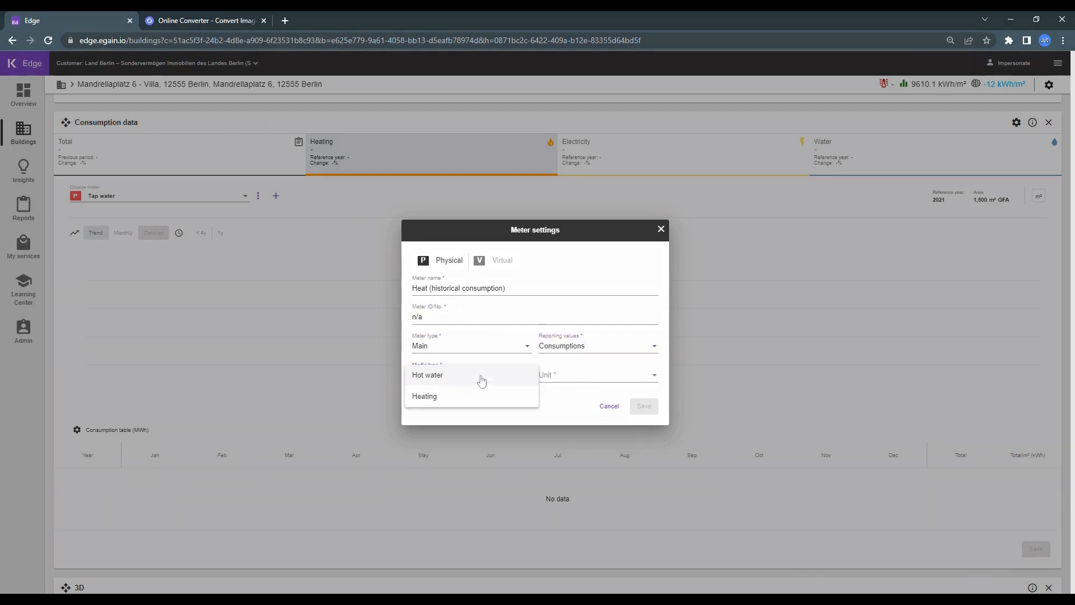
pyautogui.click(482, 396)
pyautogui.click(557, 367)
pyautogui.click(557, 373)
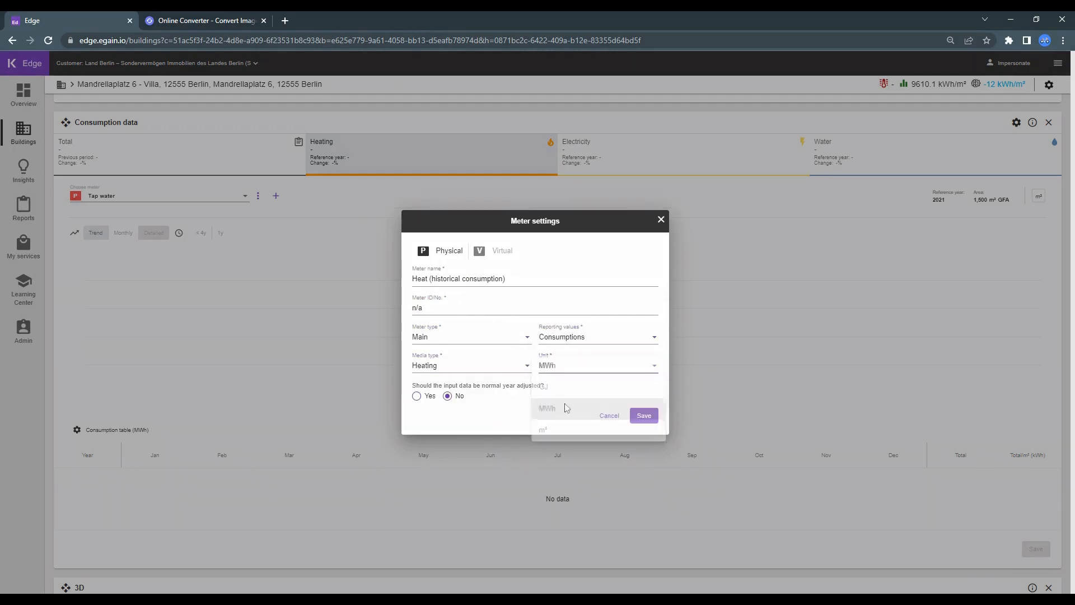
pyautogui.click(644, 415)
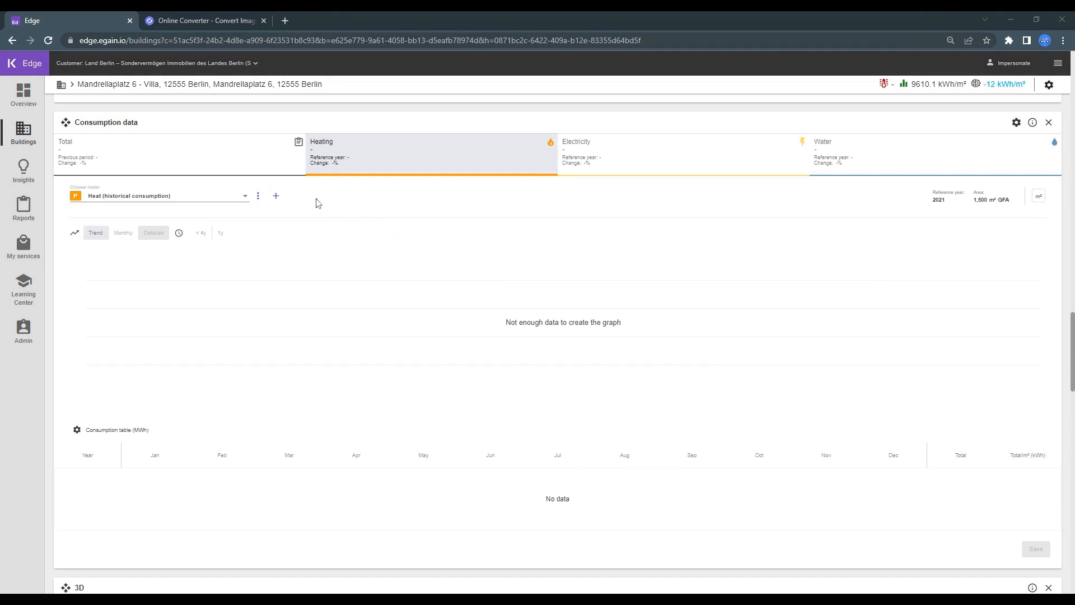
# Enable the estimated hot water quota calculation for the Tap water meter, using Heat (historical consumption) as its heating meter, and save
pyautogui.click(229, 194)
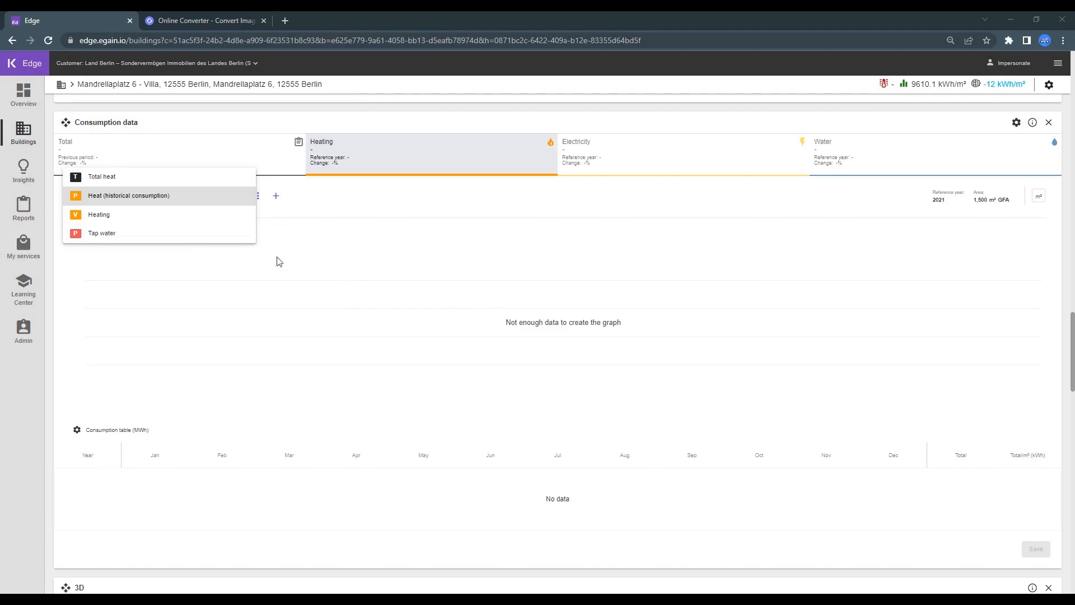
pyautogui.click(214, 234)
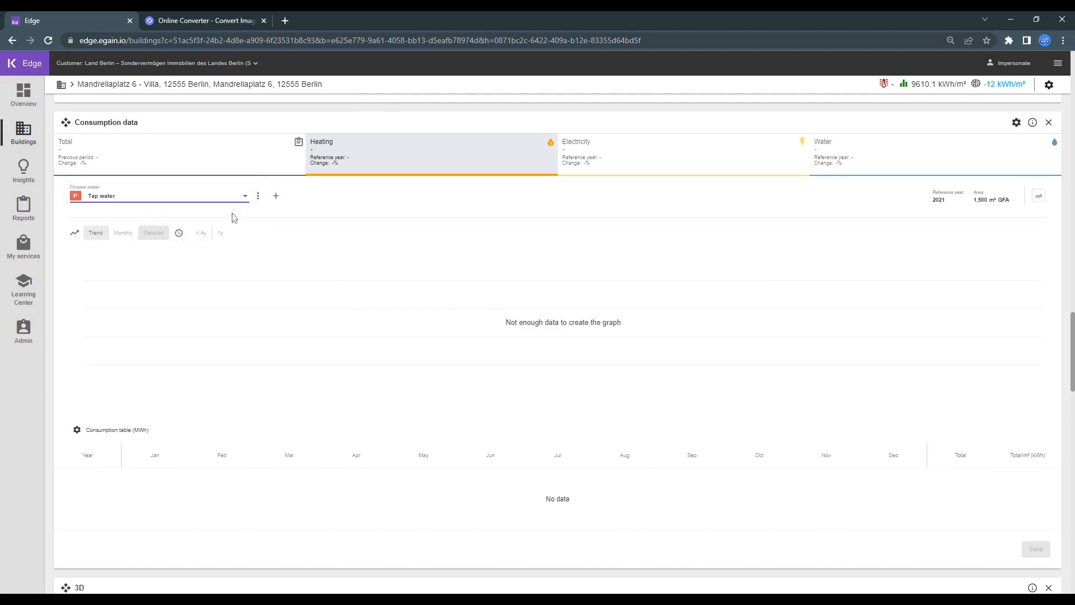
pyautogui.click(259, 198)
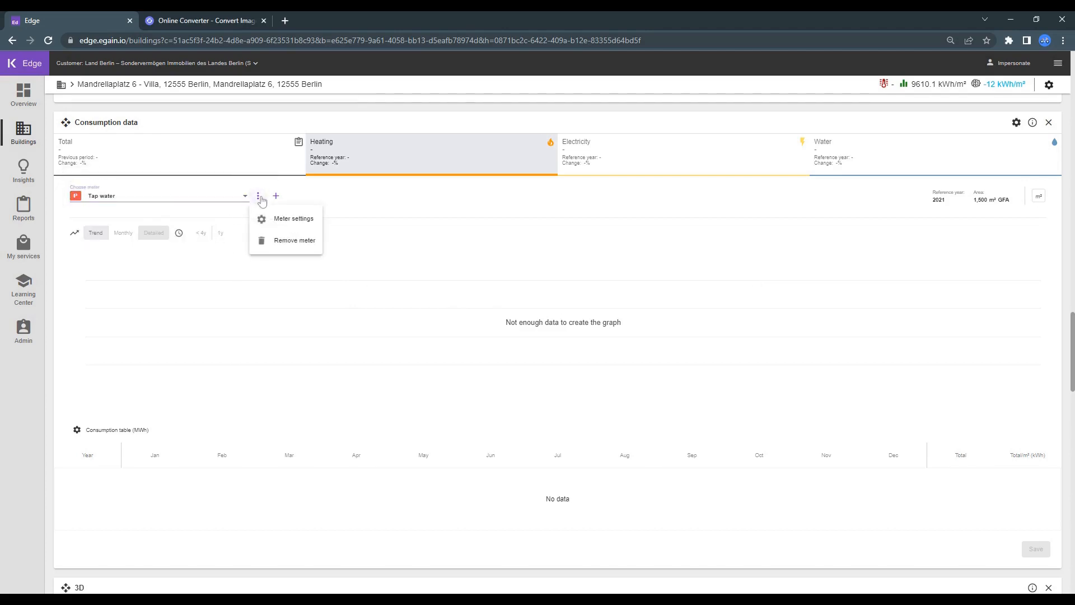
pyautogui.click(281, 220)
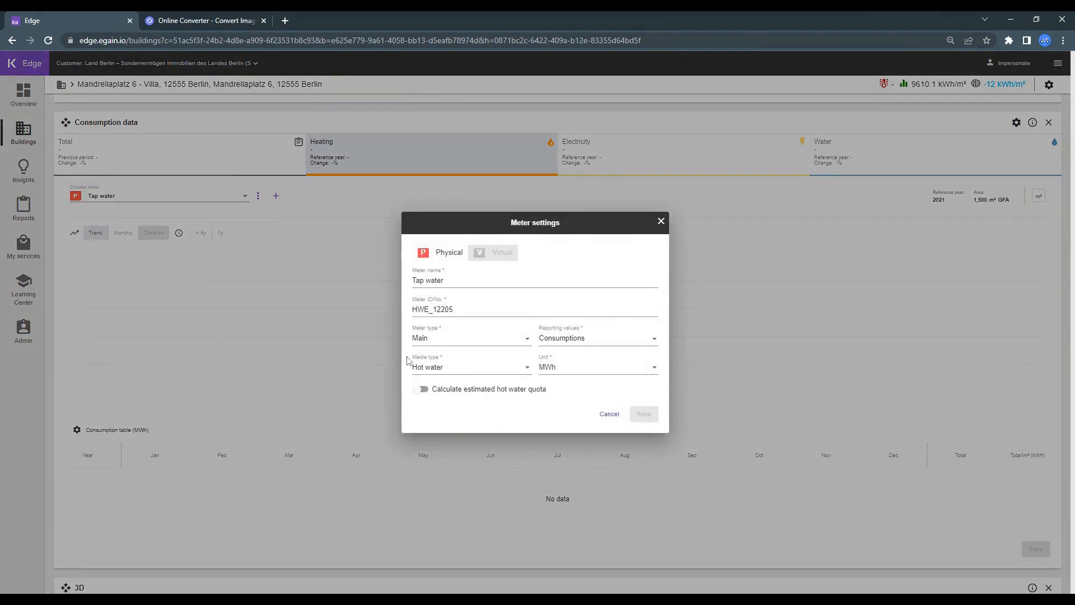
pyautogui.click(421, 388)
pyautogui.click(435, 401)
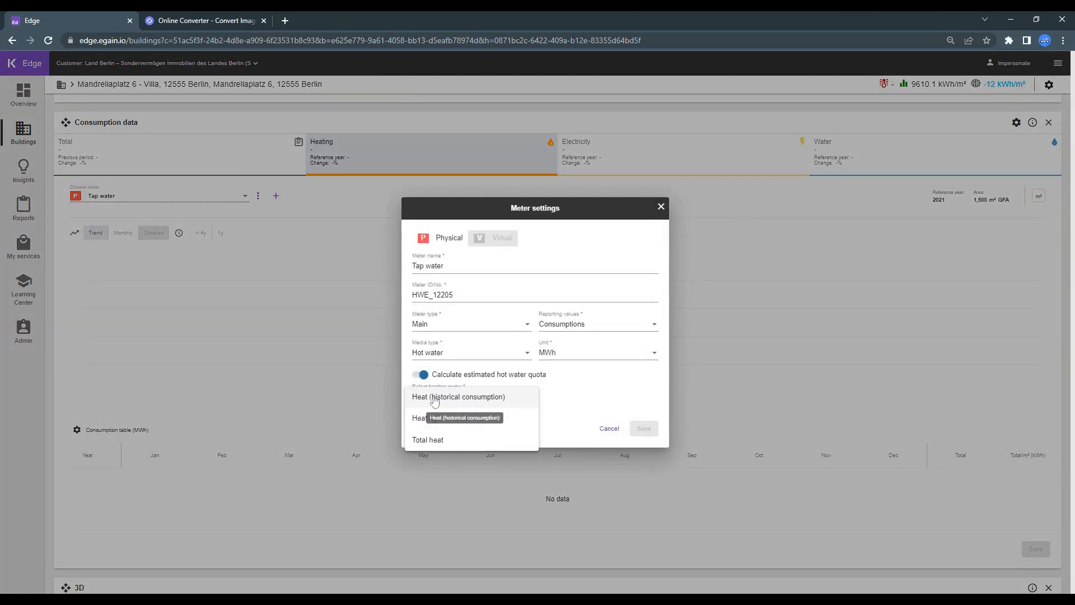
pyautogui.click(459, 399)
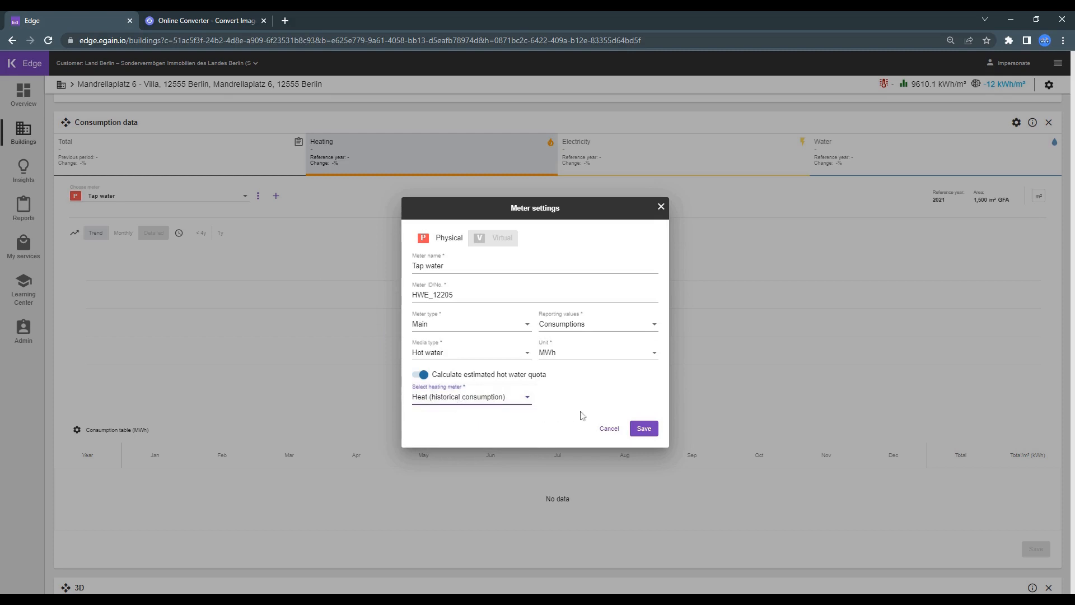
pyautogui.click(646, 430)
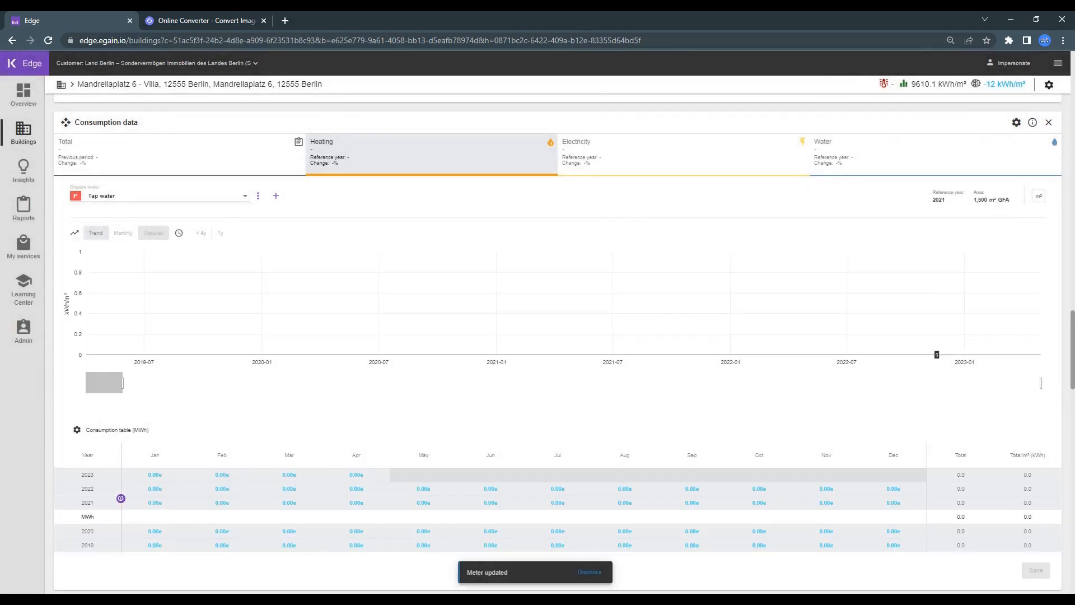
# Enter 3.75 MWh as the Tap water consumption for January 2019 and save the table
pyautogui.scroll(-1, 977, 297)
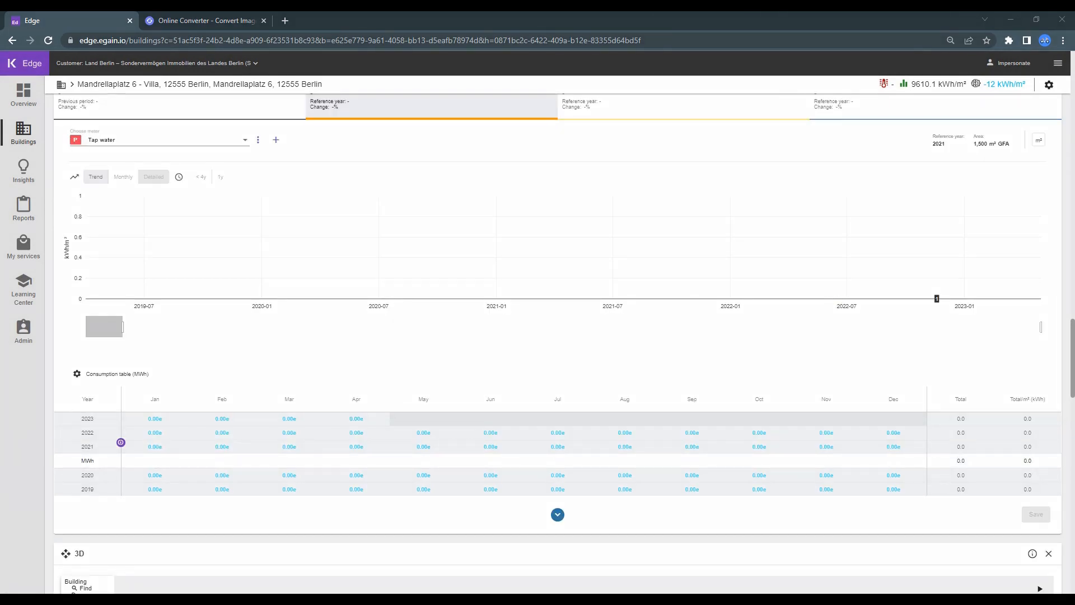
pyautogui.click(158, 489)
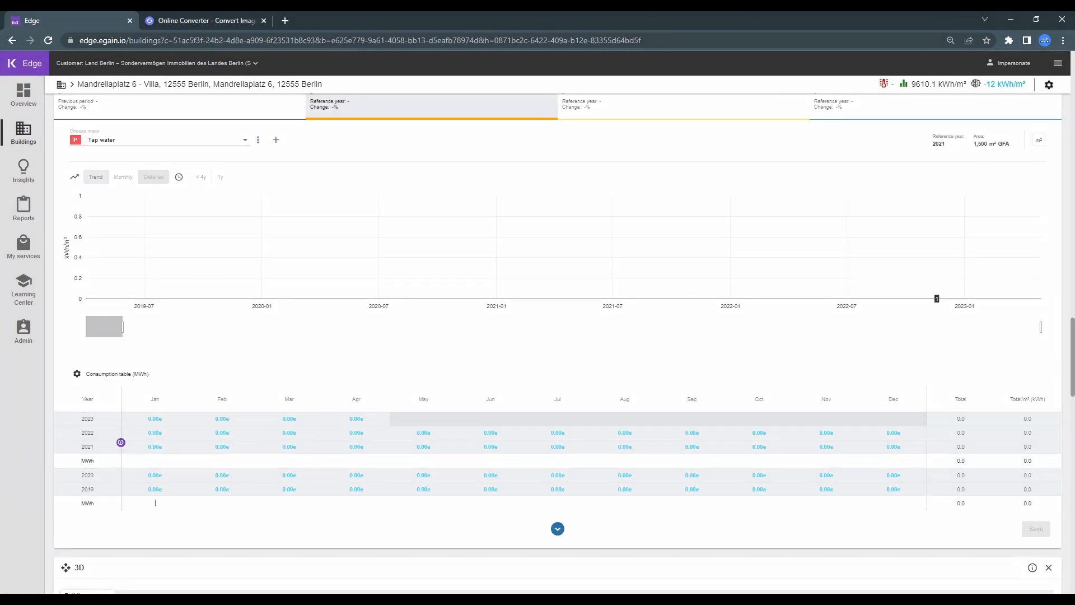
pyautogui.write('3')
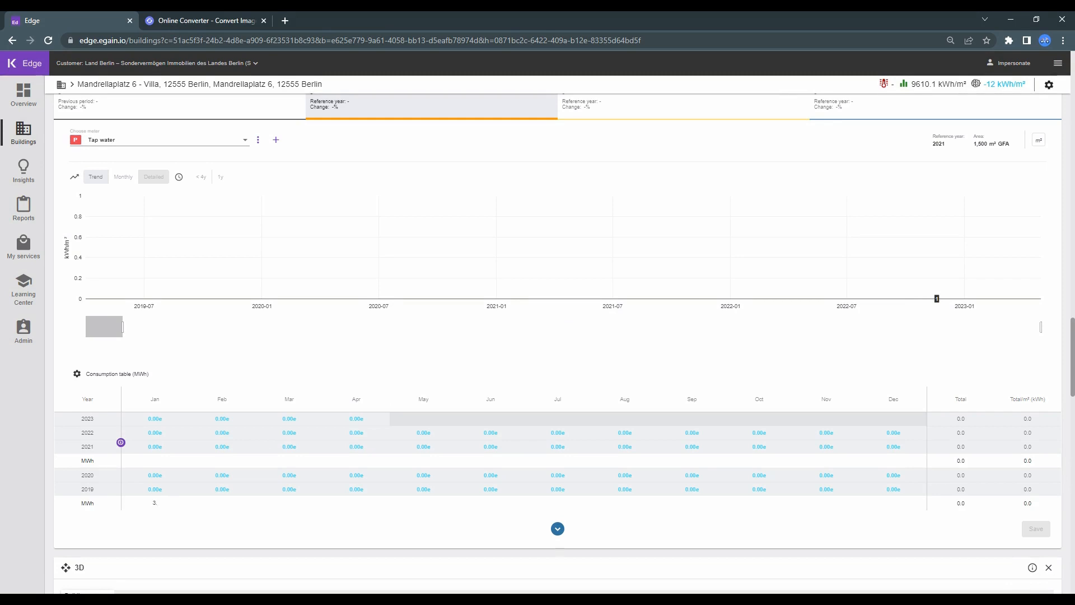
pyautogui.write('.75')
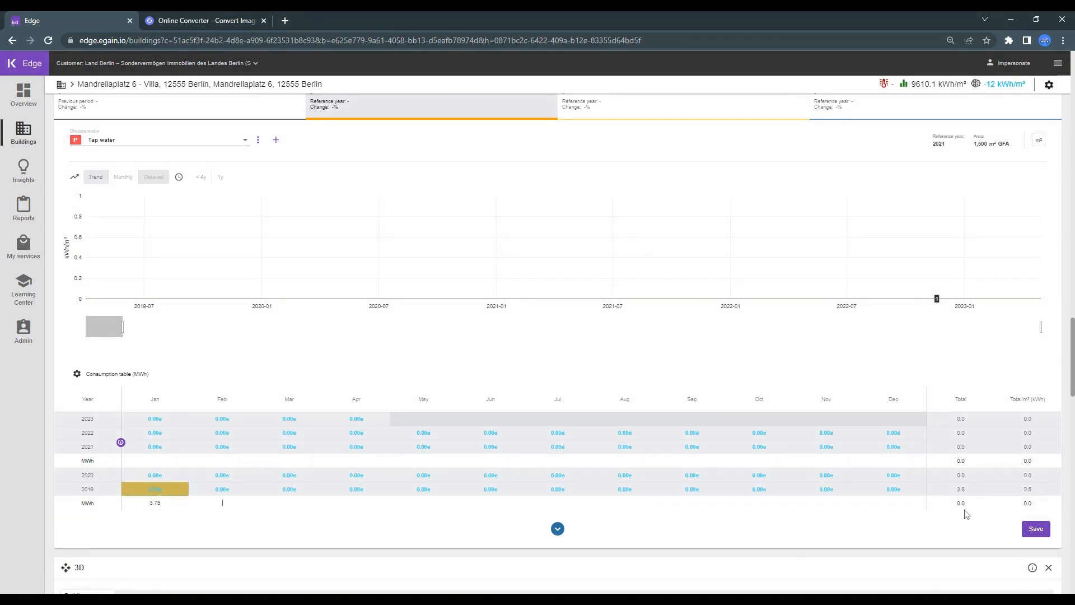
pyautogui.click(1035, 531)
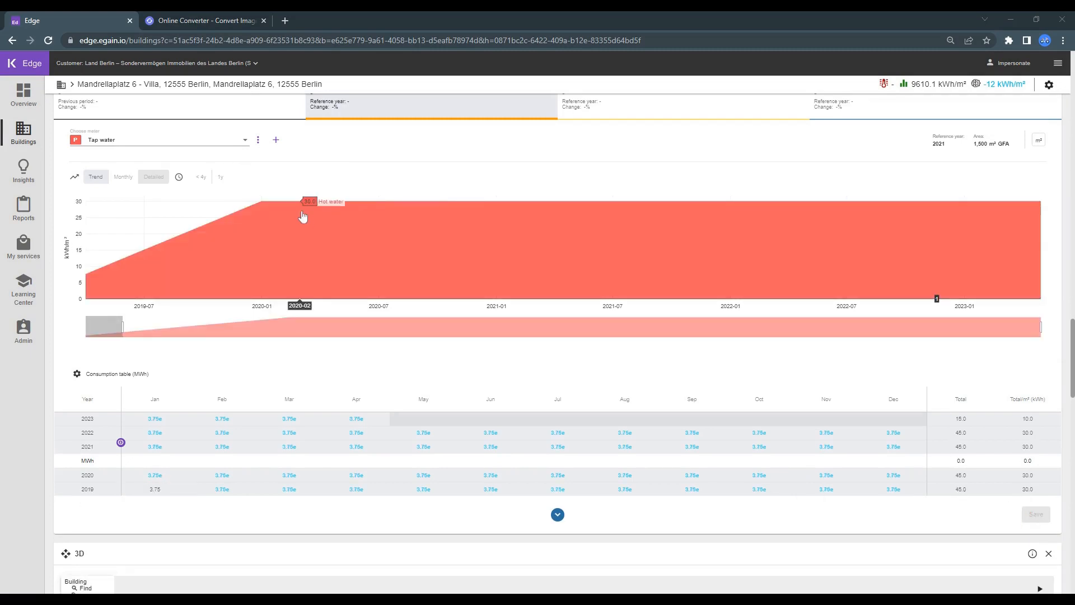
# Add the years 2023, 2022, 2021, 2020 and 2019 to the Heat (historical consumption) meter's consumption table
pyautogui.click(197, 142)
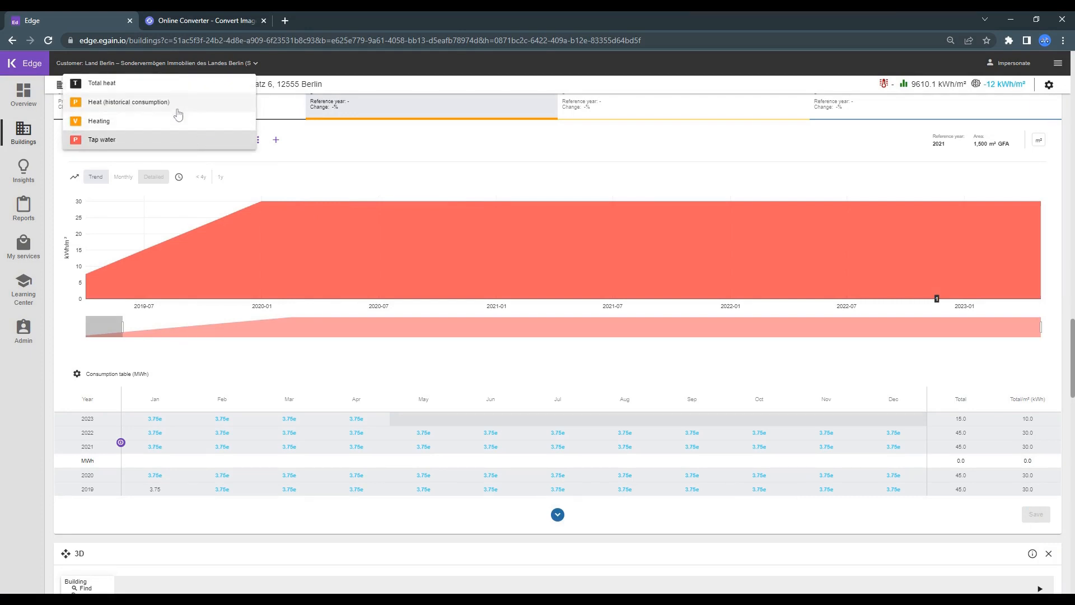
pyautogui.click(178, 109)
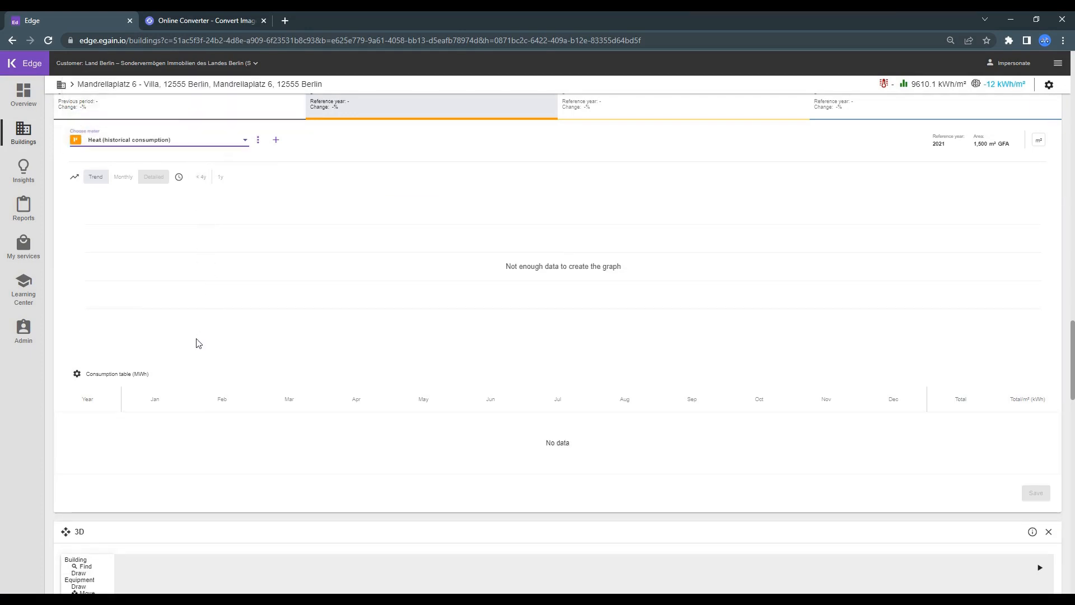
pyautogui.click(77, 374)
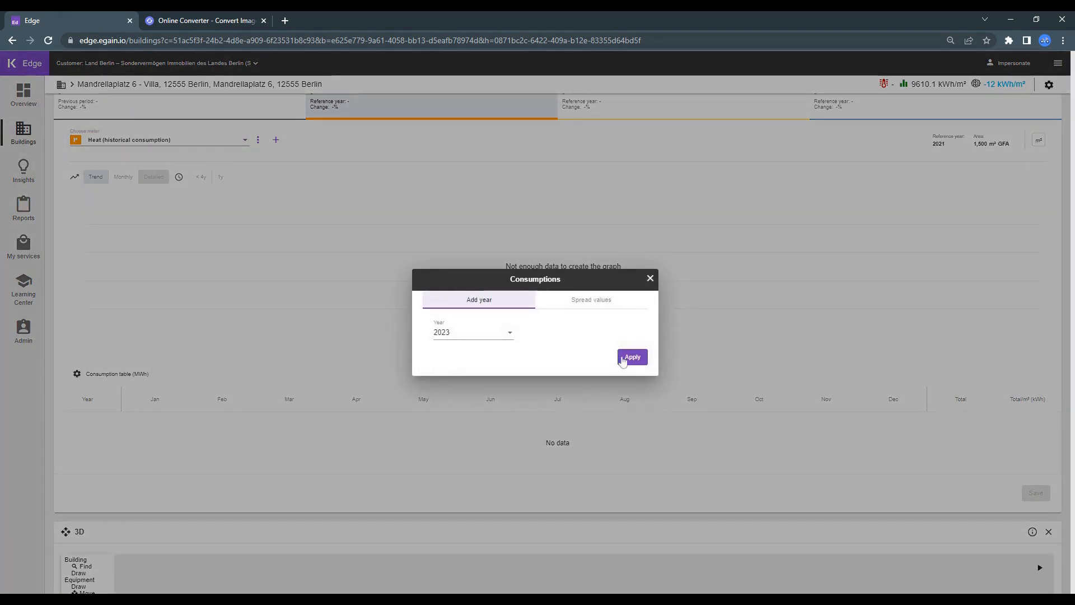
pyautogui.click(630, 357)
pyautogui.click(78, 376)
pyautogui.click(635, 358)
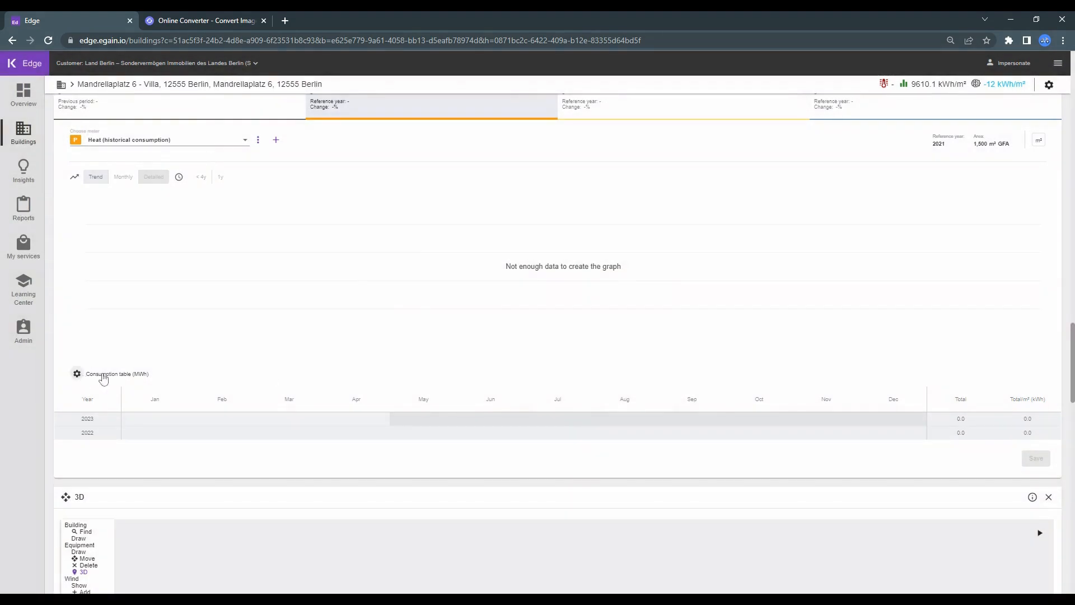
pyautogui.click(77, 376)
pyautogui.click(633, 357)
pyautogui.click(77, 376)
pyautogui.click(632, 358)
pyautogui.click(77, 375)
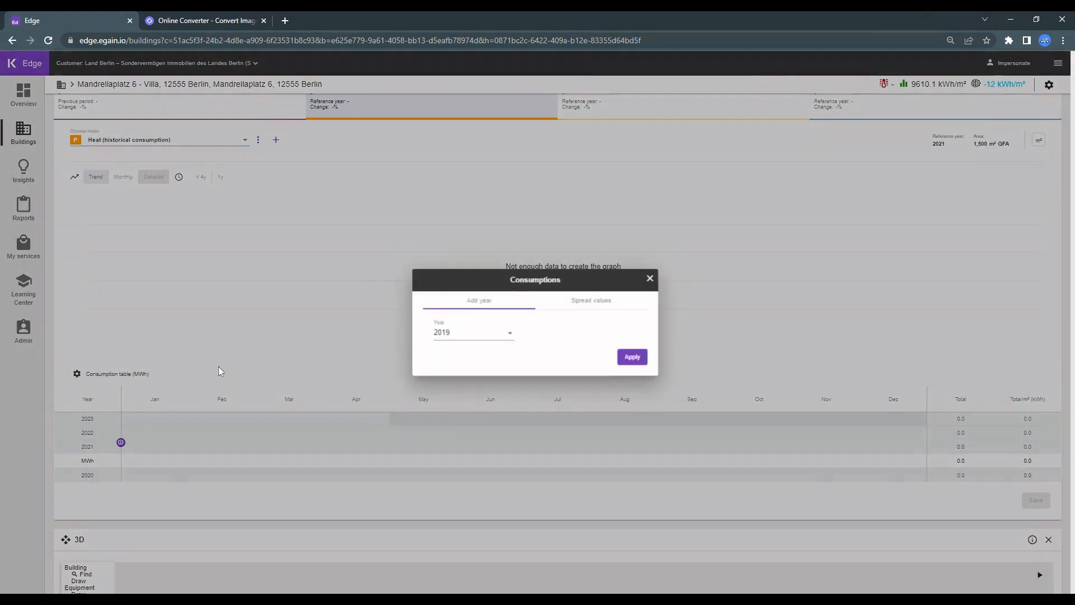
pyautogui.click(632, 357)
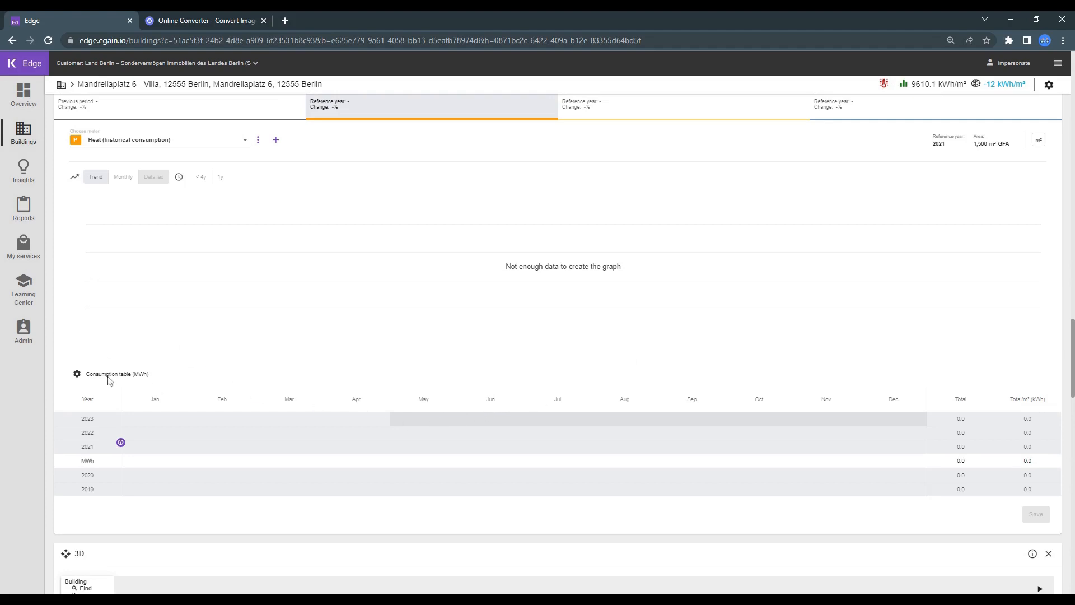
# Set up a spread of total consumption for the Heat (historical consumption) meter covering 2020-1 to 2020-12
pyautogui.click(77, 375)
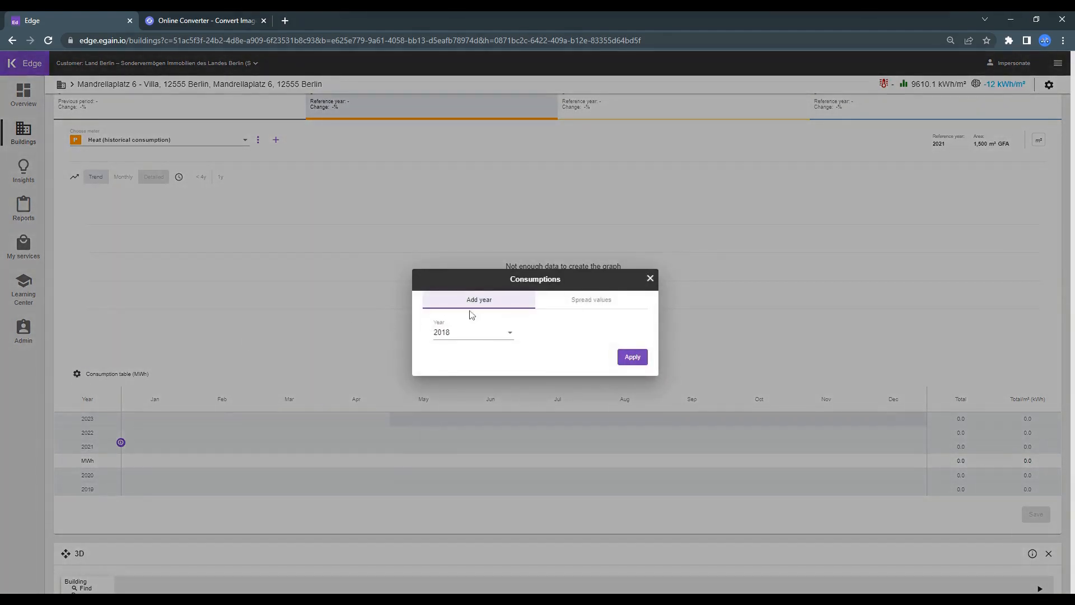
pyautogui.click(574, 305)
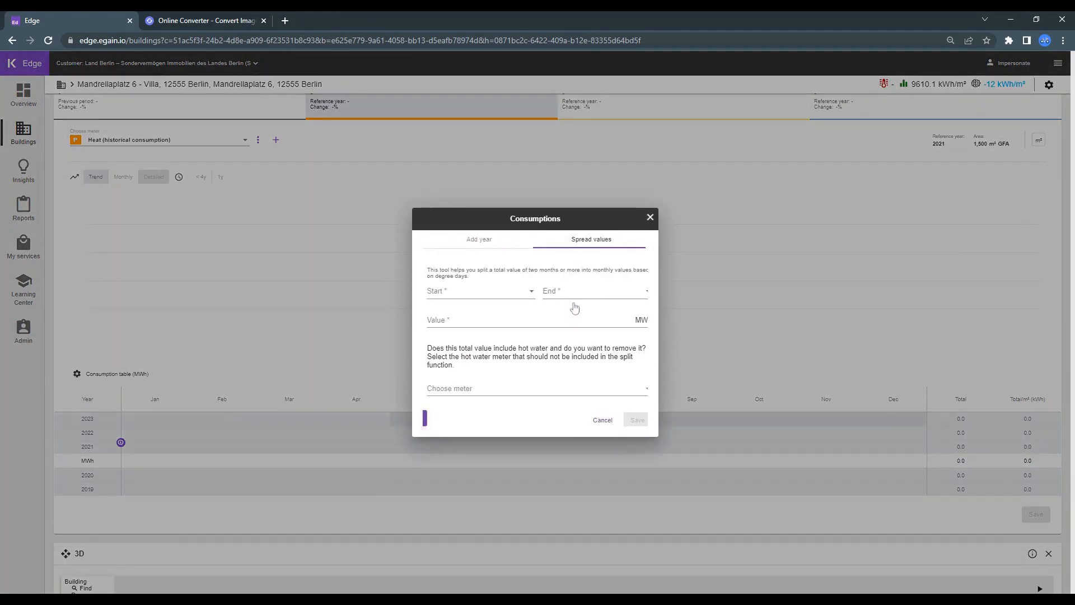
pyautogui.click(504, 294)
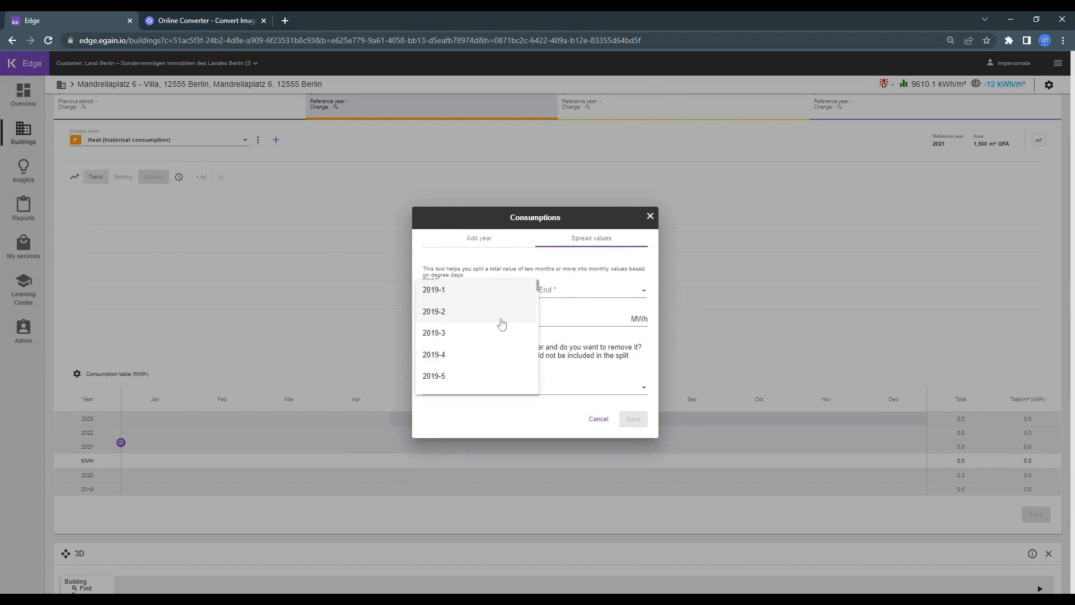
pyautogui.scroll(-2, 503, 330)
pyautogui.scroll(-3, 502, 336)
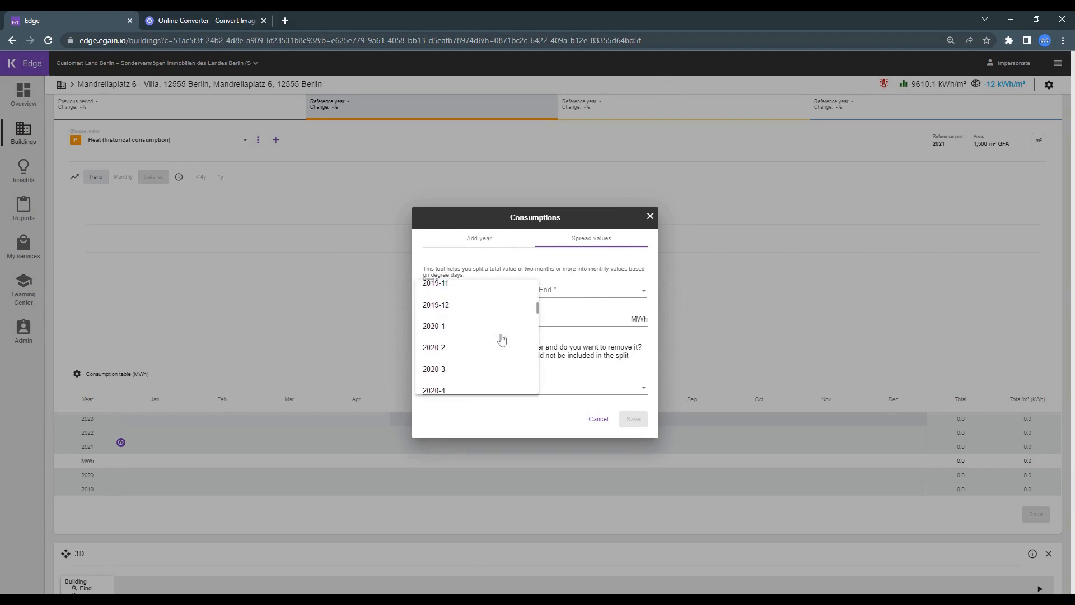
pyautogui.click(506, 330)
pyautogui.click(576, 297)
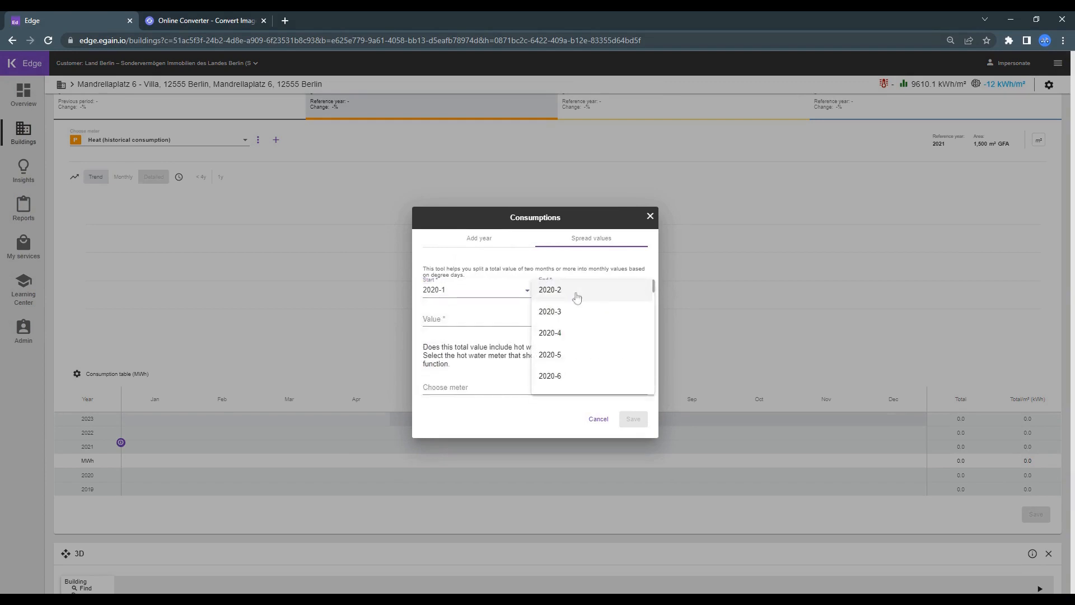
pyautogui.scroll(-3, 577, 318)
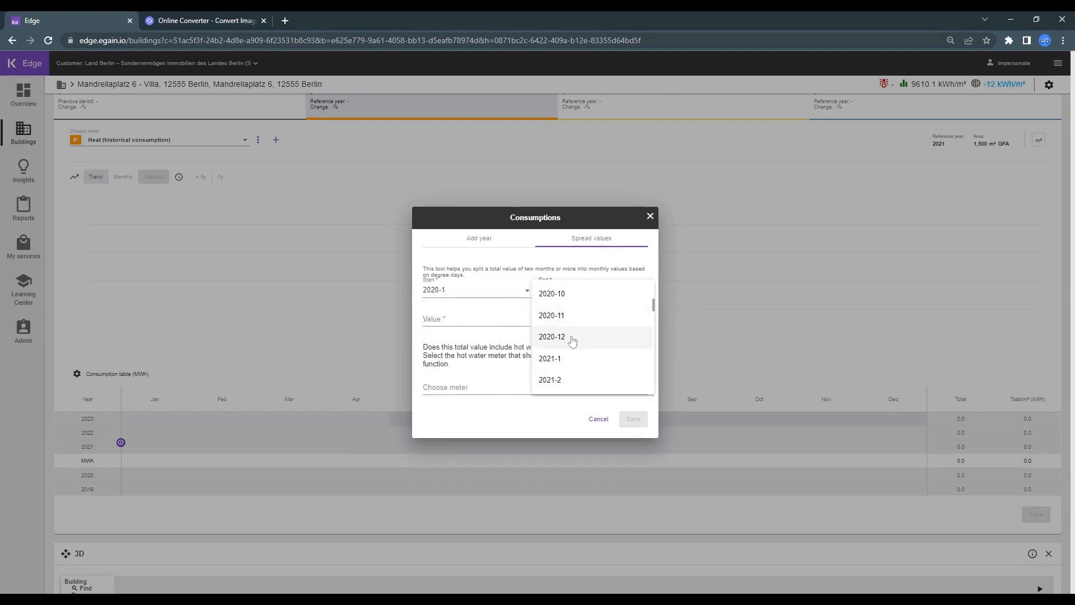
pyautogui.click(565, 337)
# Enter 216.4 MWh as the 2020 total, choose Tap water as the hot water meter to exclude, and save the spread
pyautogui.click(525, 320)
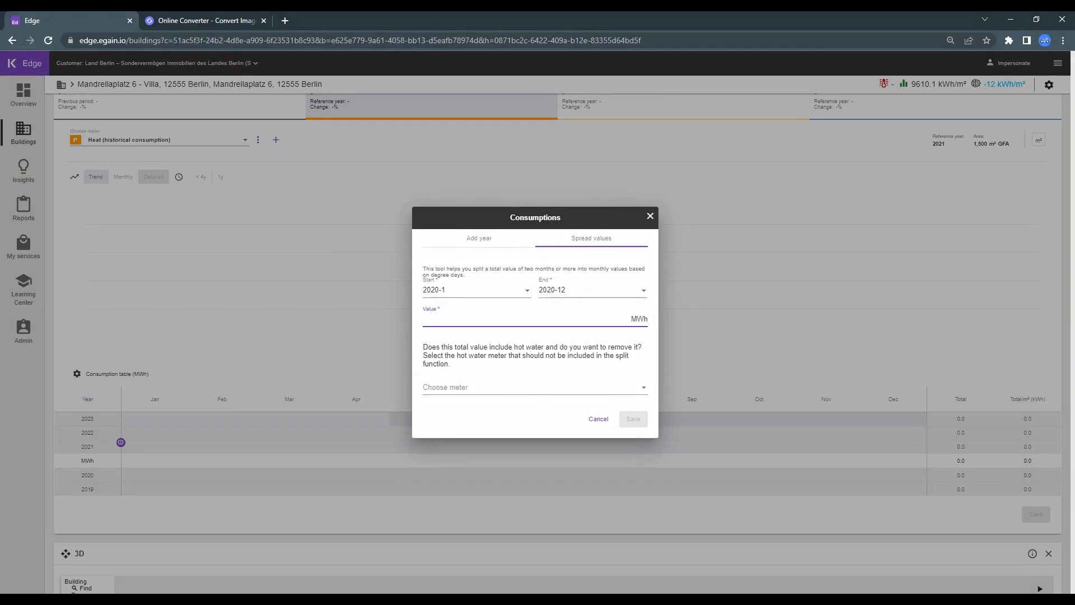
pyautogui.write('216.4')
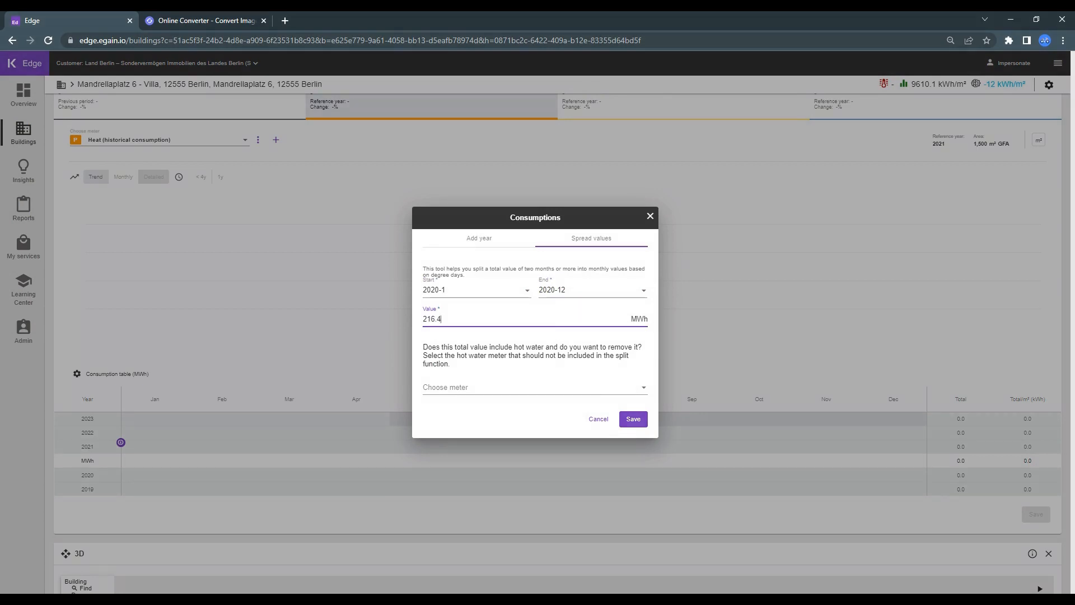
pyautogui.click(542, 385)
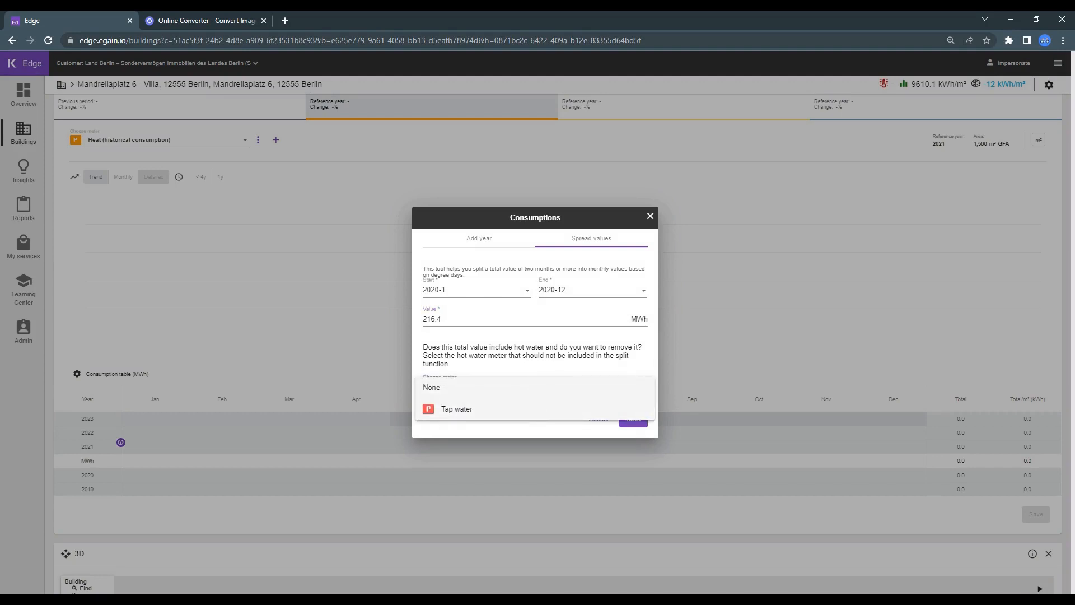
pyautogui.click(538, 413)
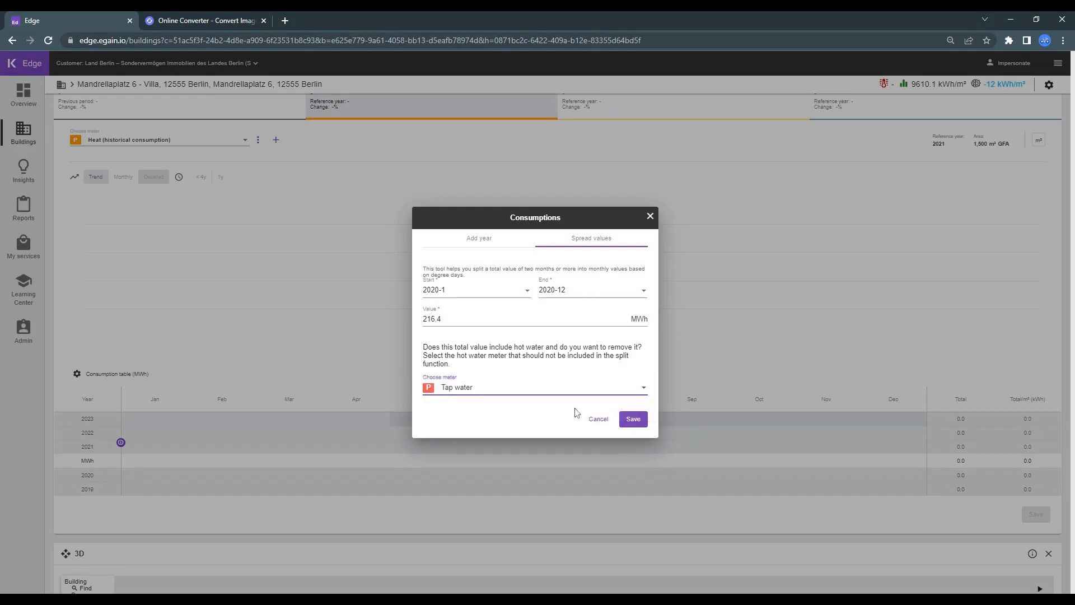
pyautogui.click(632, 421)
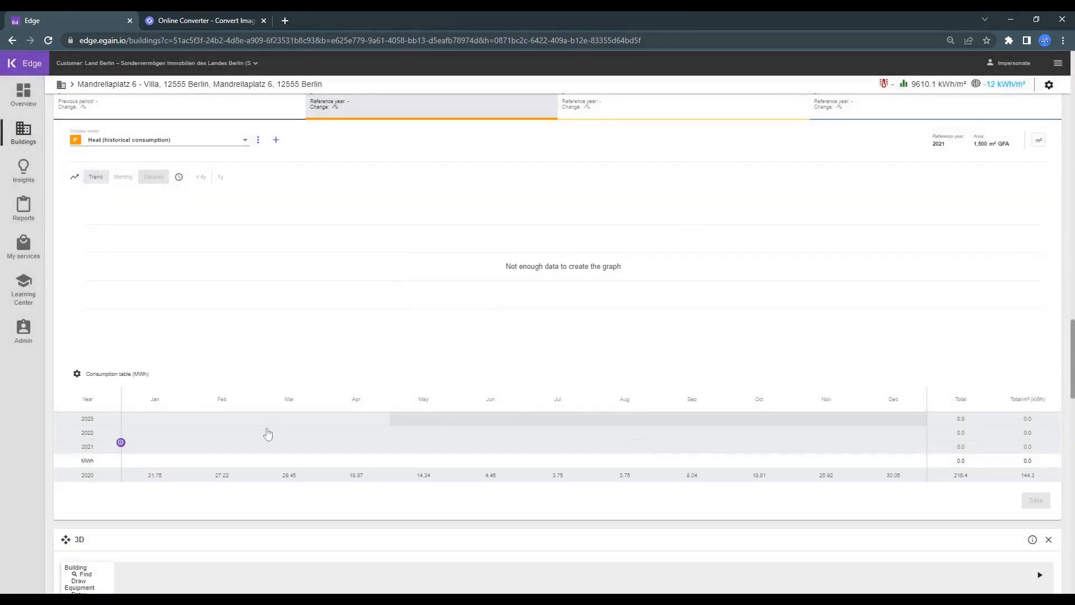
# Set up another spread of total heat consumption covering 2021-1 to 2021-12
pyautogui.click(77, 374)
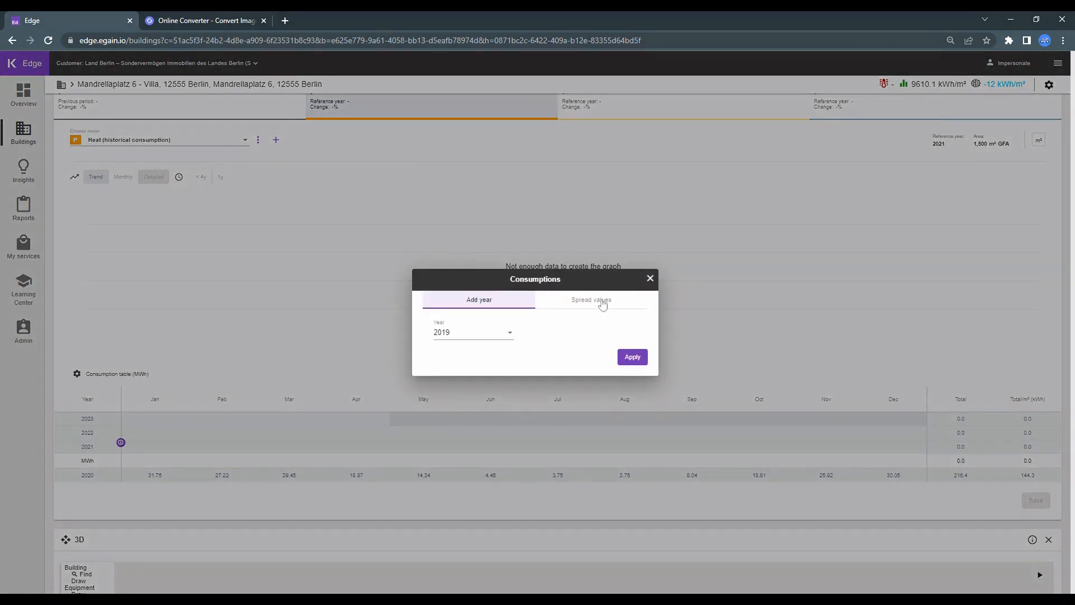
pyautogui.click(600, 302)
pyautogui.click(506, 298)
pyautogui.scroll(-3, 501, 314)
pyautogui.click(486, 376)
pyautogui.click(574, 294)
pyautogui.scroll(-3, 574, 301)
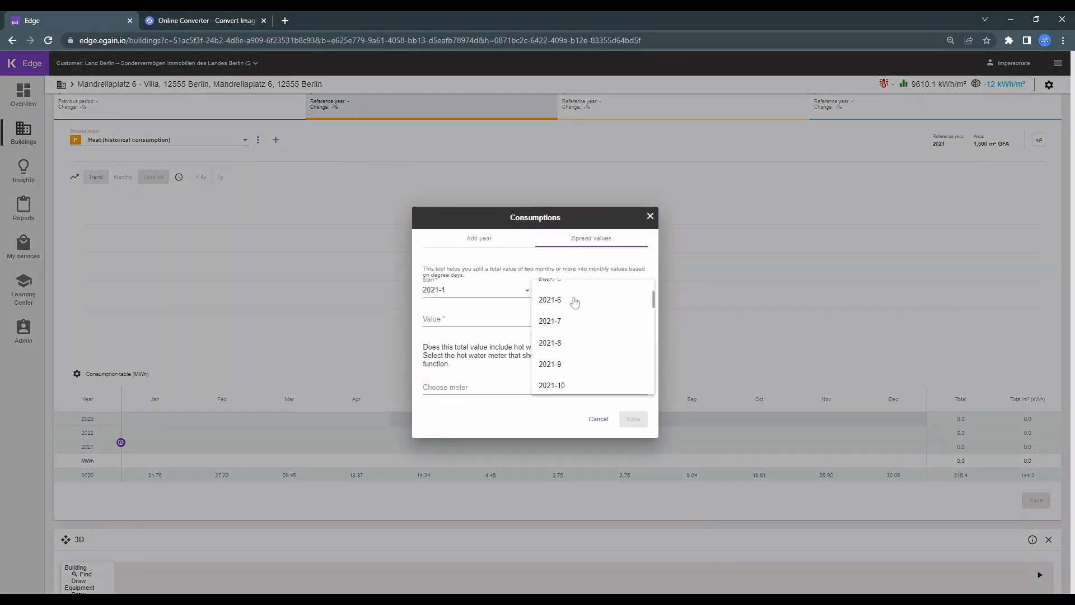
pyautogui.click(572, 323)
# Enter 229.2 MWh as the 2021 total, exclude the Tap water meter from the split, and save the spread
pyautogui.click(566, 319)
pyautogui.write('229.2')
pyautogui.click(516, 388)
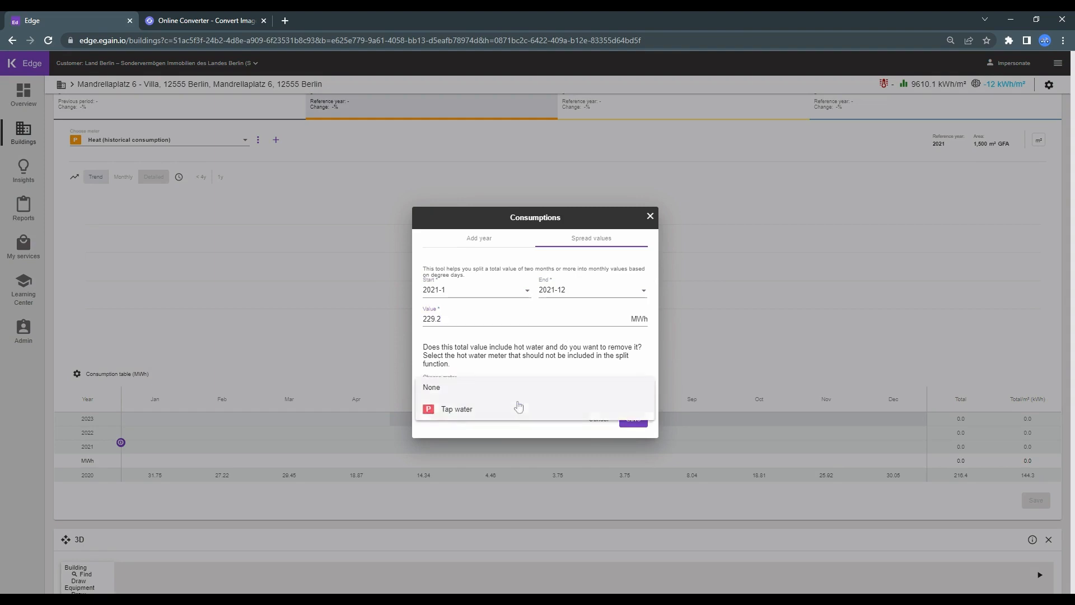
pyautogui.click(515, 406)
pyautogui.click(633, 419)
# Set up a further spread of total heat consumption covering 2022-1 to 2022-12
pyautogui.click(75, 376)
pyautogui.click(591, 238)
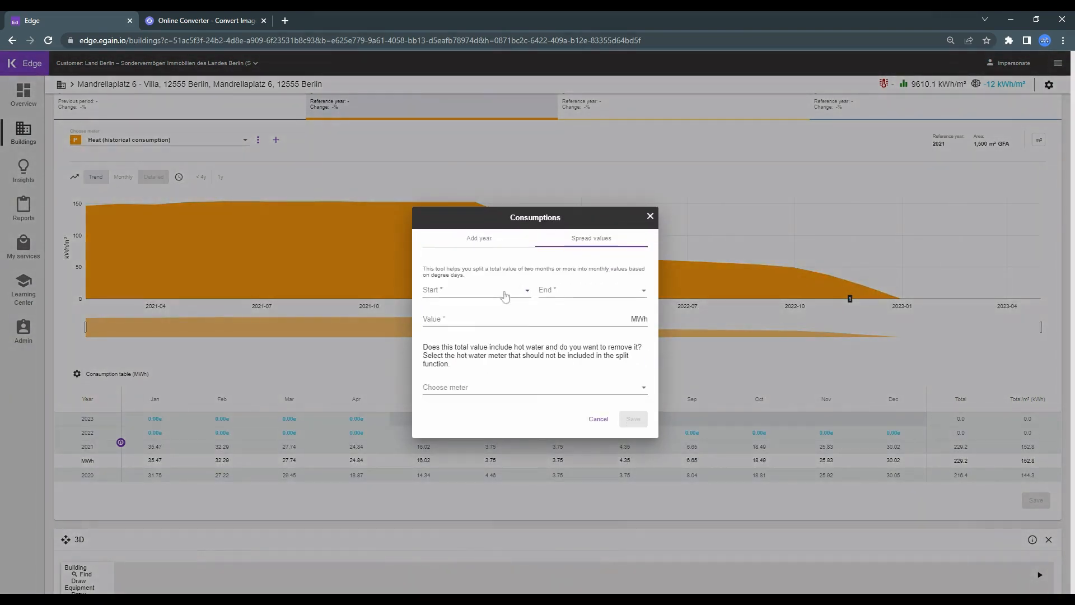
pyautogui.click(505, 298)
pyautogui.click(476, 301)
pyautogui.click(568, 292)
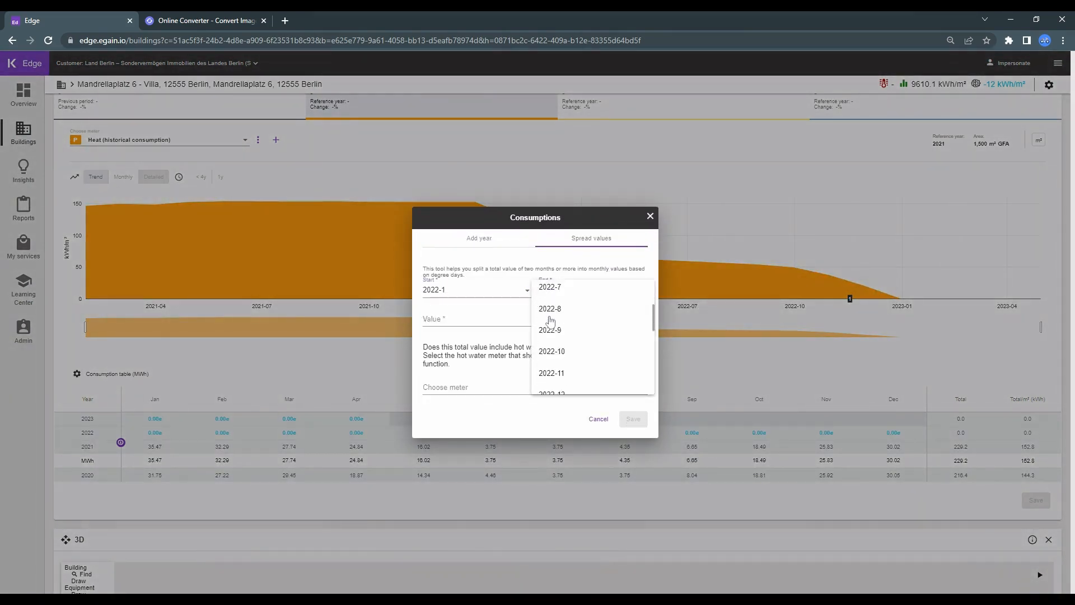
pyautogui.click(566, 367)
# Enter 228.6 MWh as the 2022 total, exclude the Tap water meter from the split, and save the spread
pyautogui.click(560, 319)
pyautogui.write('228')
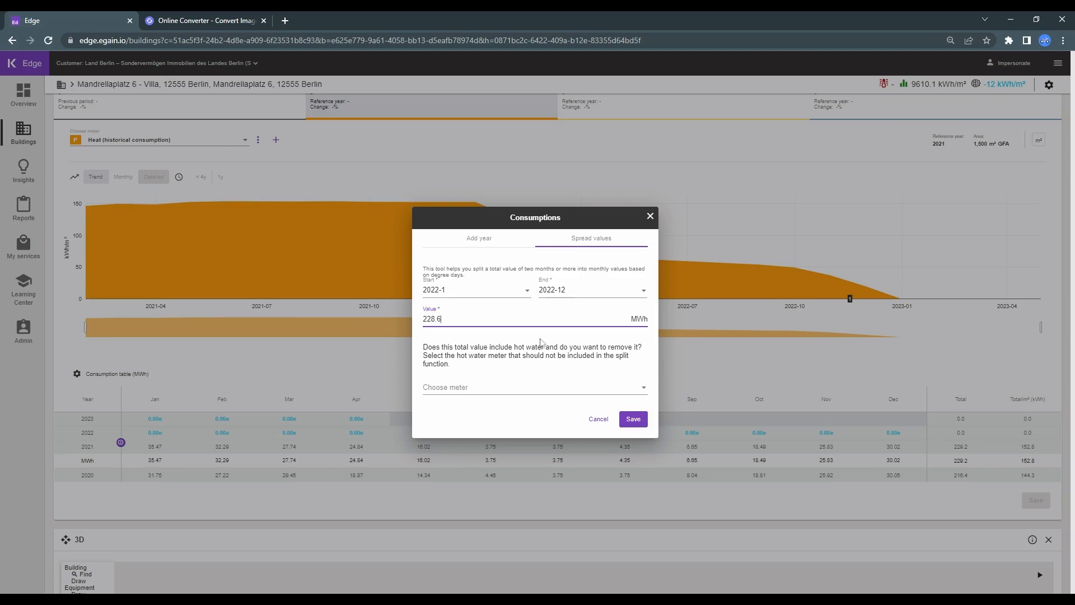
pyautogui.write('.6')
pyautogui.click(541, 387)
pyautogui.click(526, 406)
pyautogui.click(633, 418)
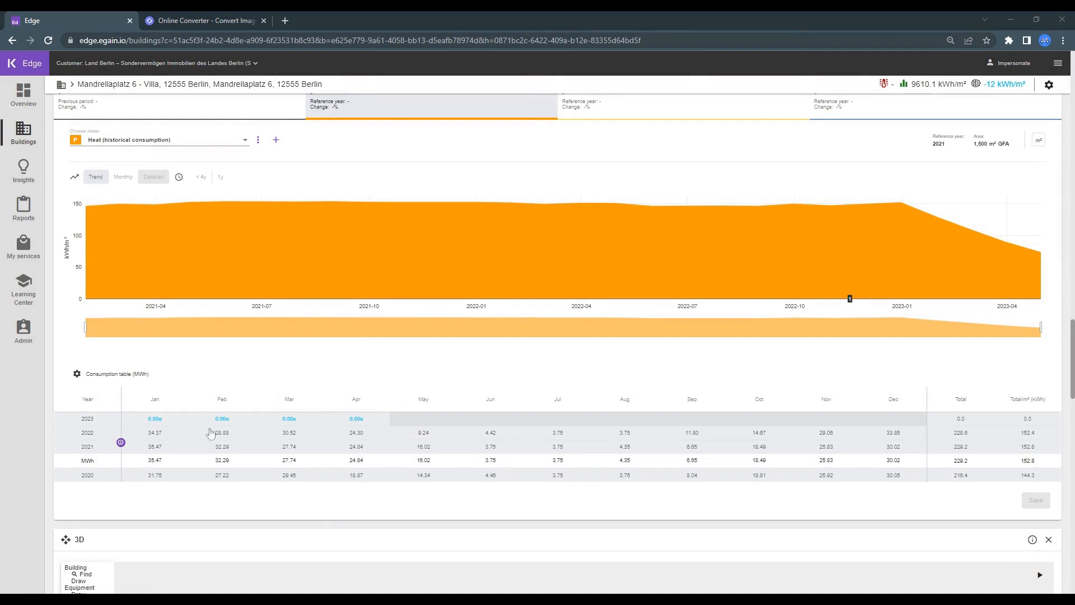
# Enter 29, 30, 31 and 24 MWh as the January to April 2023 heat consumption and save the table
pyautogui.click(104, 421)
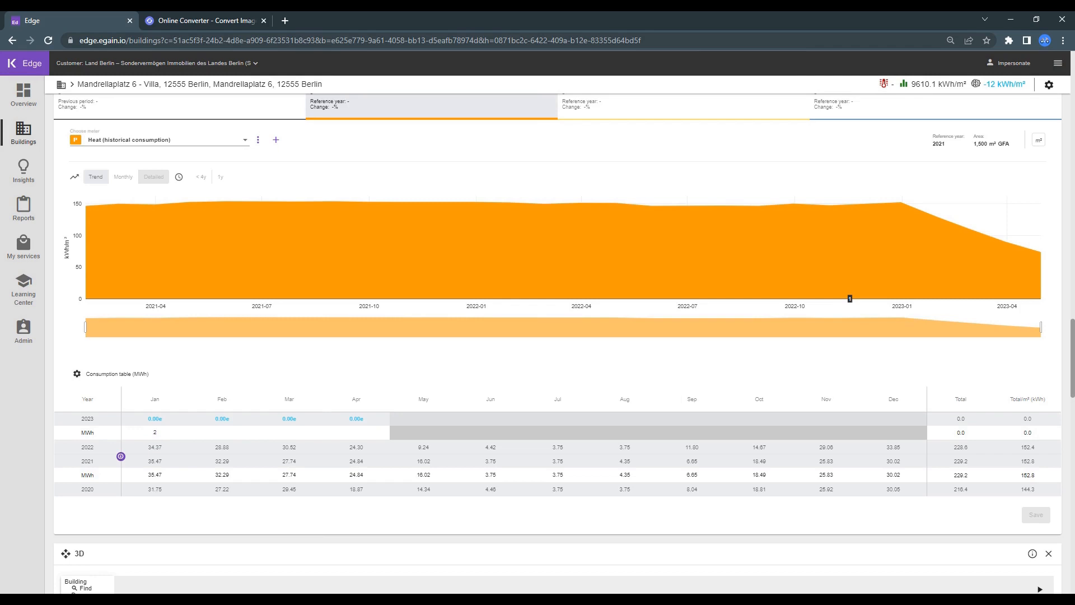
pyautogui.press('Tab')
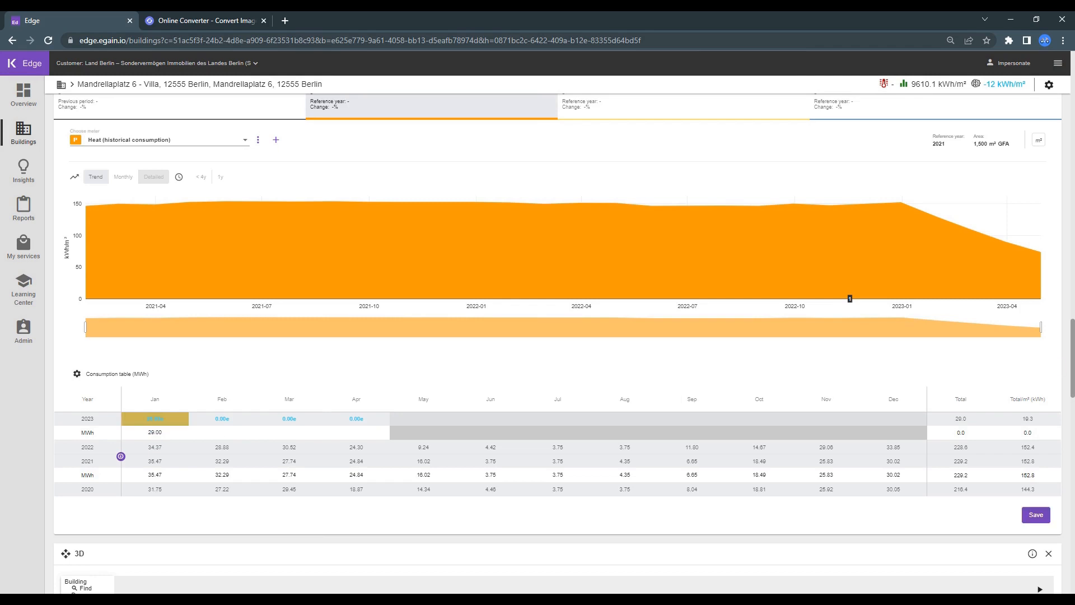
pyautogui.press('Tab')
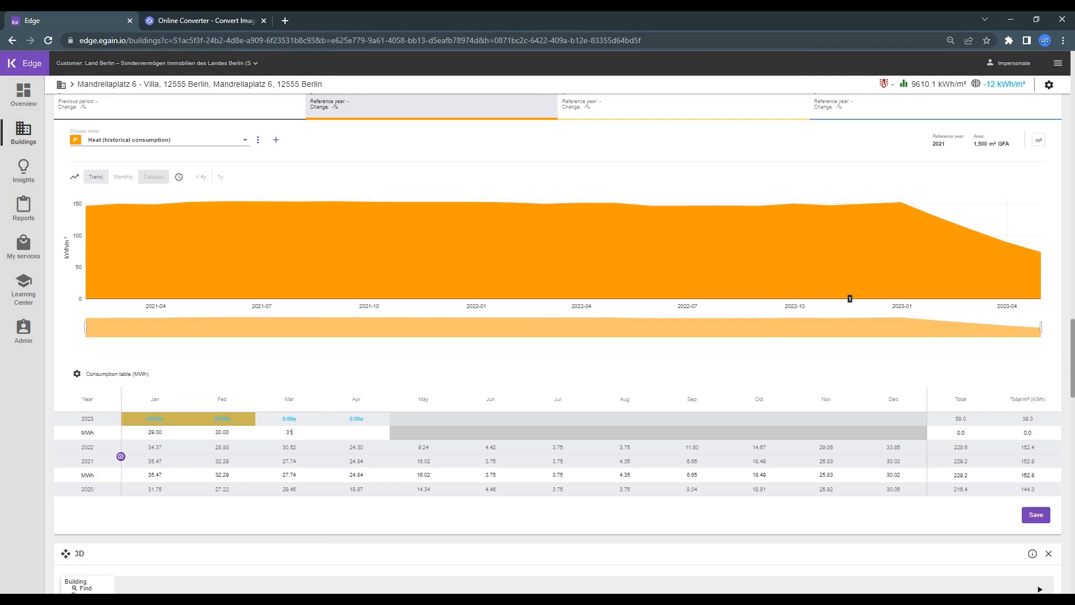
pyautogui.press('Tab')
pyautogui.write('24')
pyautogui.press('Tab')
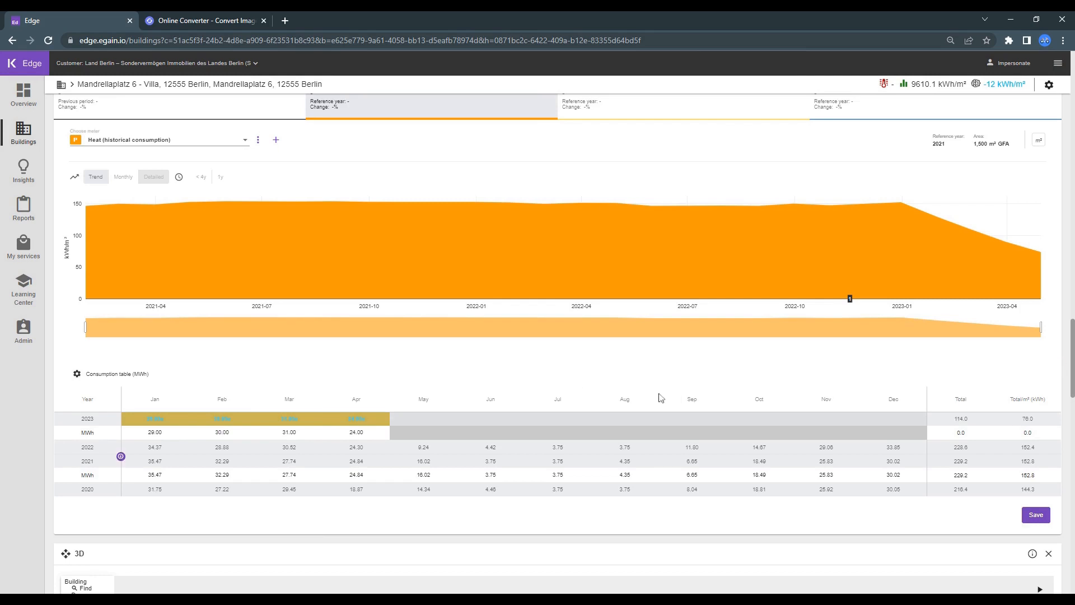
pyautogui.click(1033, 515)
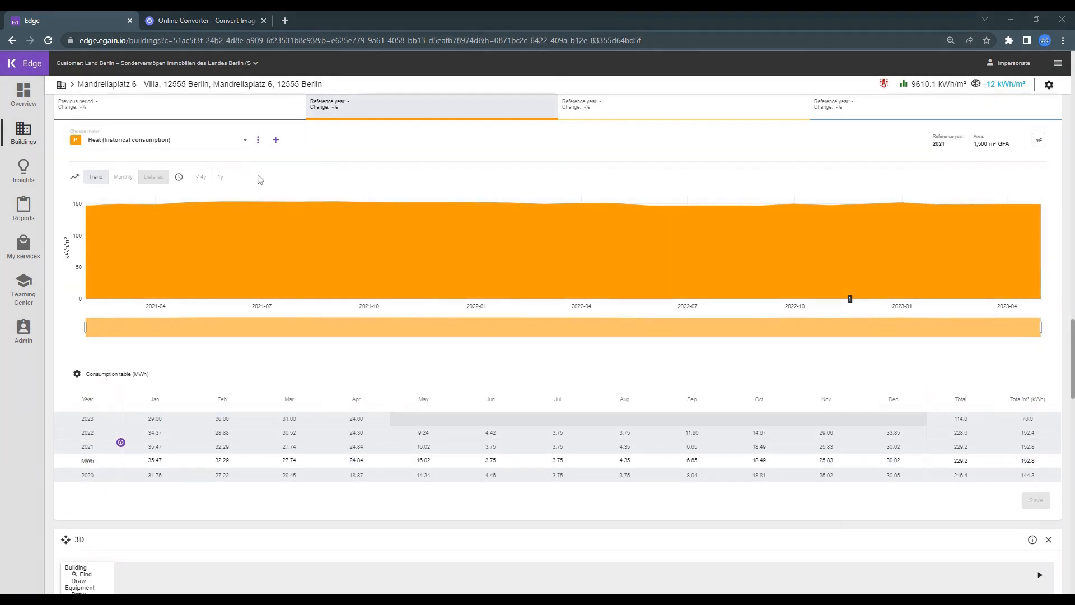
# Rename the virtual Heating meter Heat (heating only) and make it calculate Heat (historical consumption) minus Tap water, both at 100 %
pyautogui.click(207, 143)
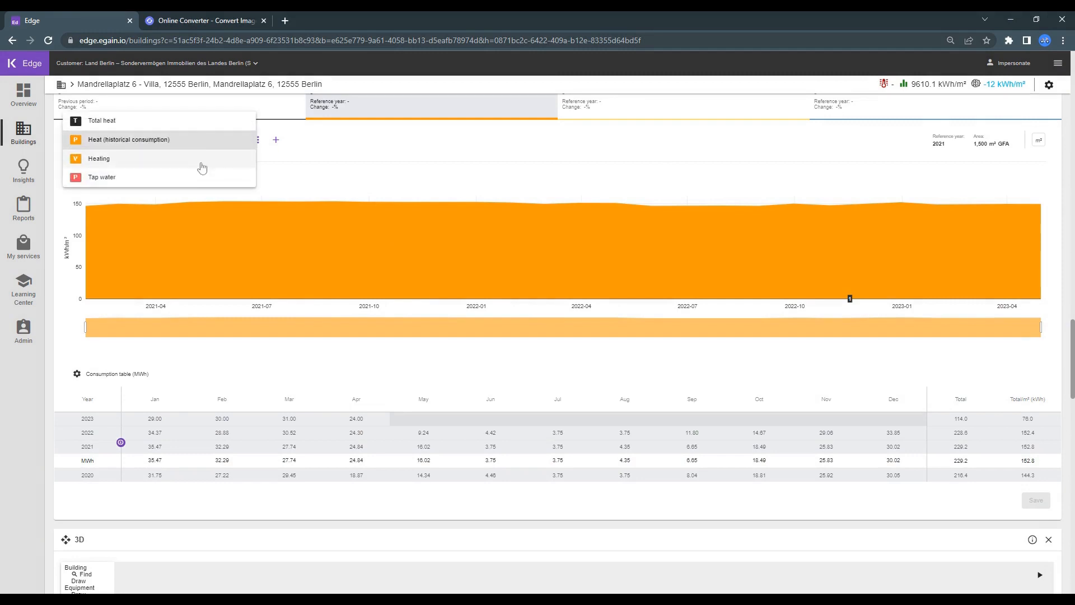
pyautogui.click(203, 162)
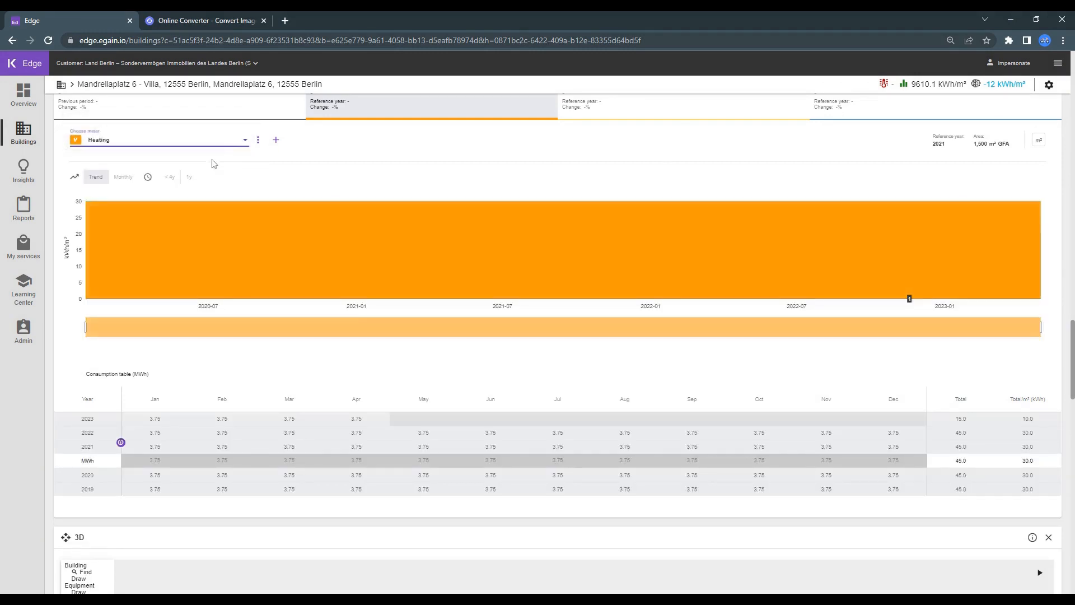
pyautogui.click(258, 139)
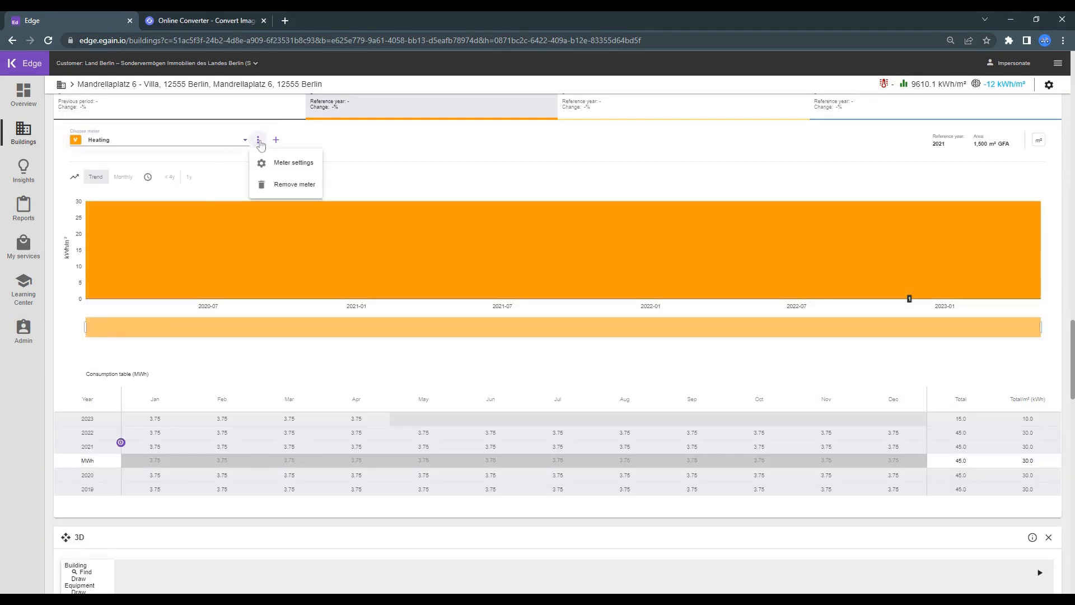
pyautogui.click(278, 163)
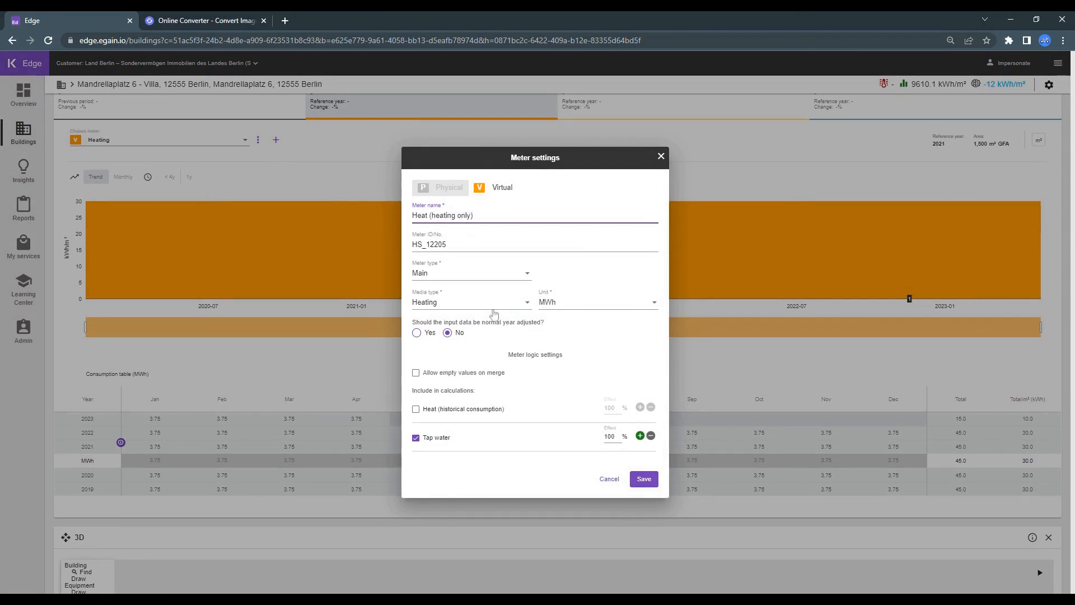
pyautogui.click(453, 410)
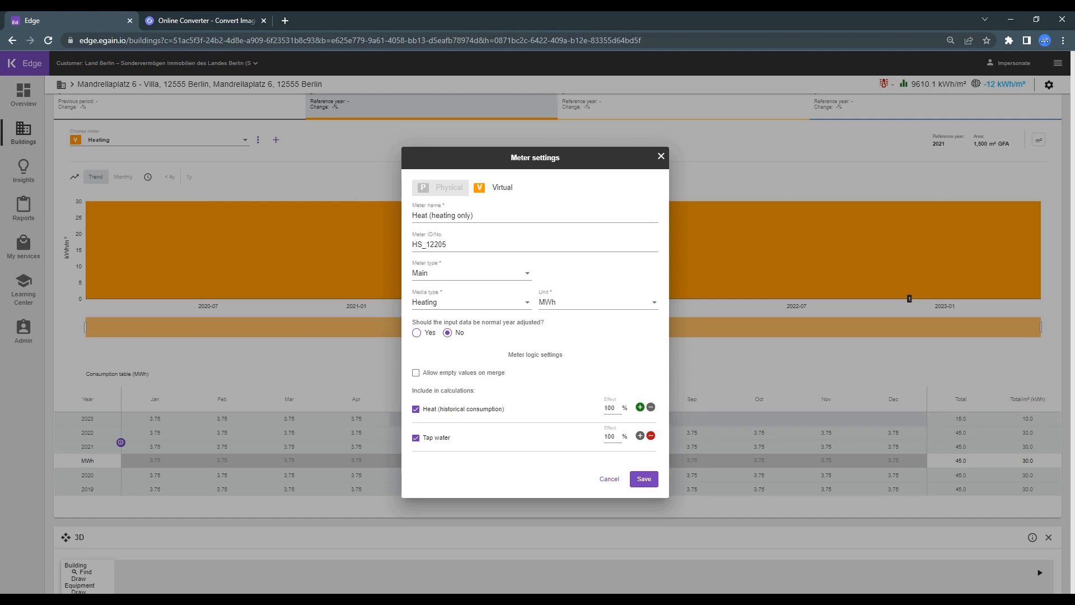
# Enable normal year adjustment and allow empty values on merge for the Heat (heating only) meter, and save its settings
pyautogui.click(417, 334)
pyautogui.click(437, 374)
pyautogui.click(642, 480)
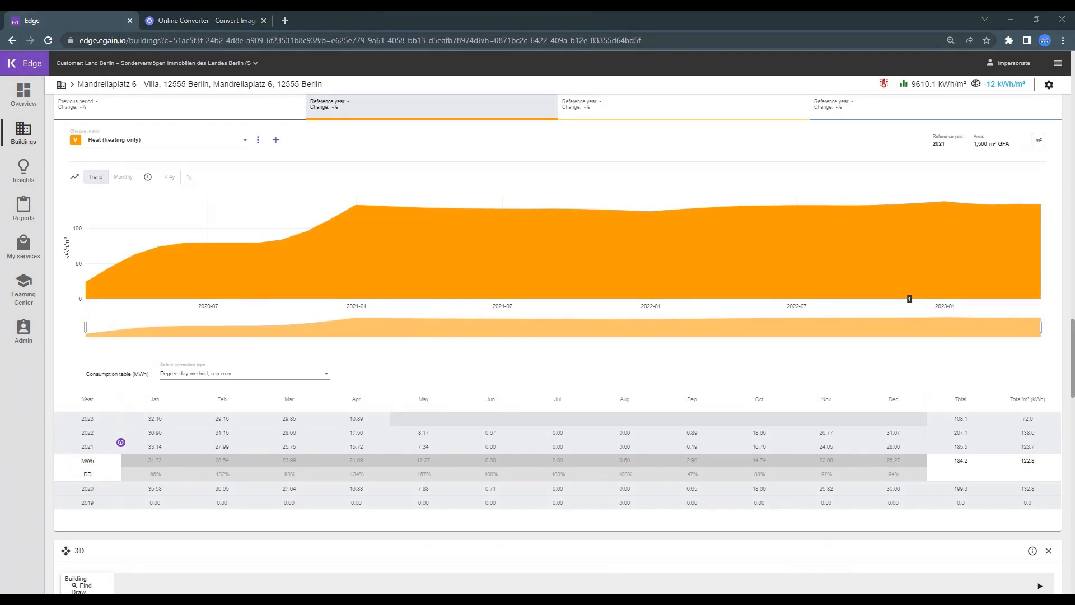
# Include Heat (heating only) and Tap water, each added at 100 %, in the virtual Total heat meter's calculation and save
pyautogui.click(208, 140)
pyautogui.click(200, 123)
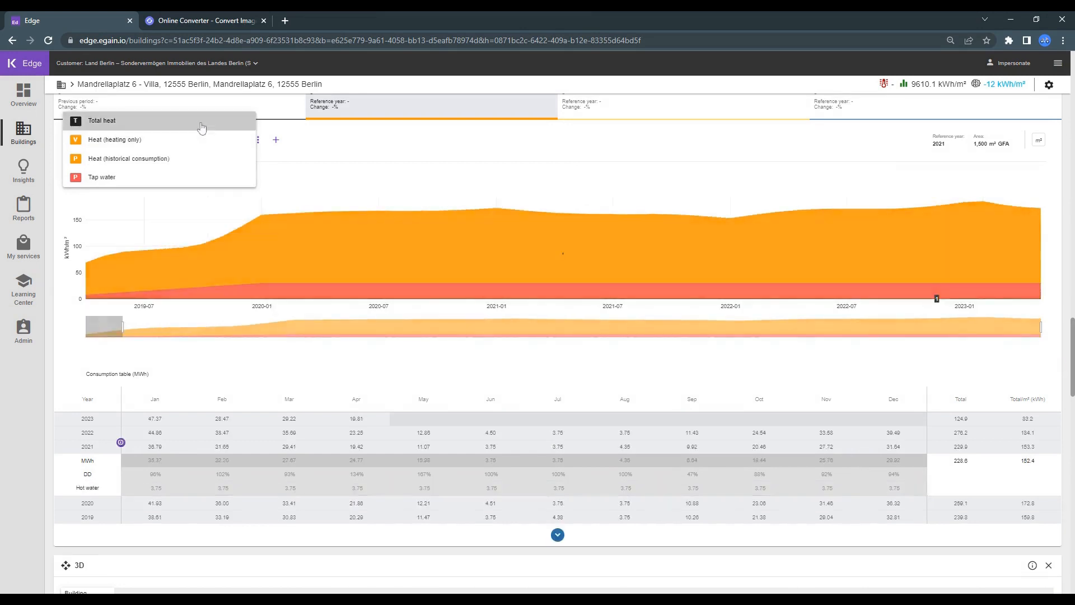
pyautogui.click(258, 142)
pyautogui.click(280, 163)
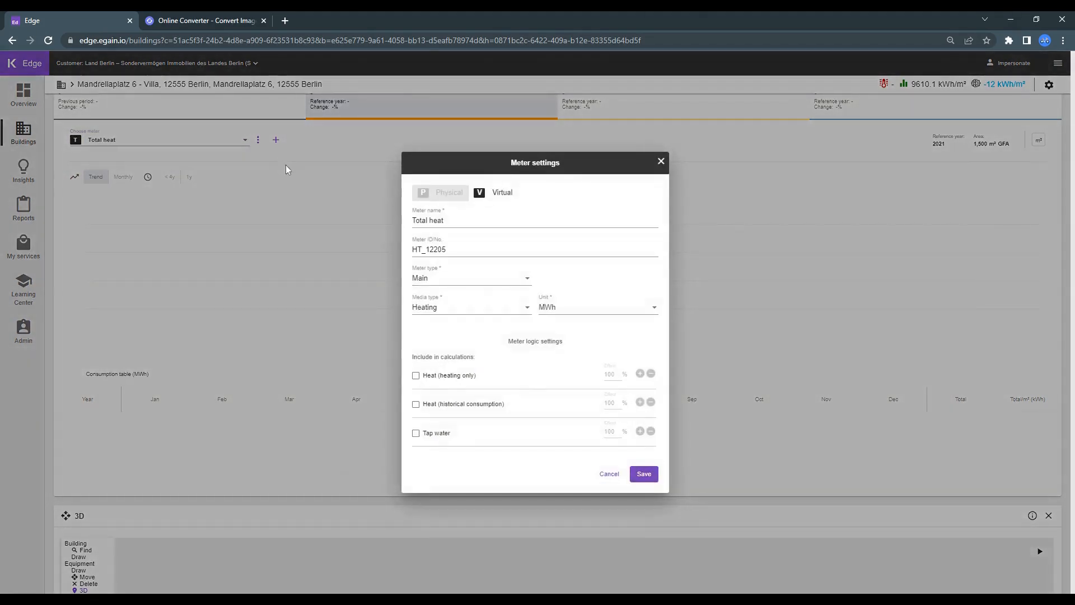
pyautogui.click(429, 380)
pyautogui.click(436, 435)
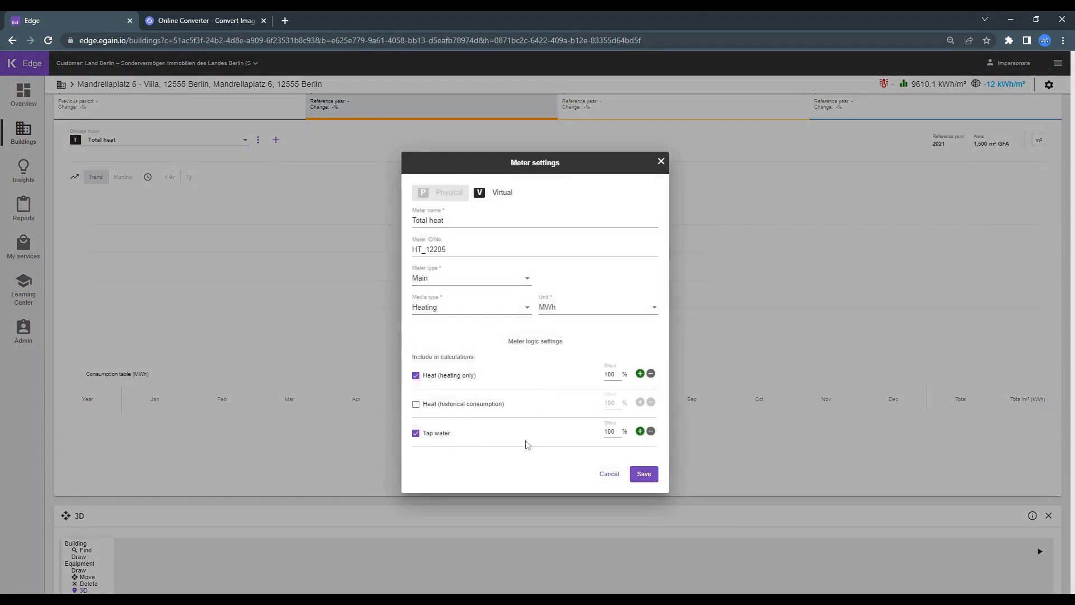
pyautogui.click(644, 475)
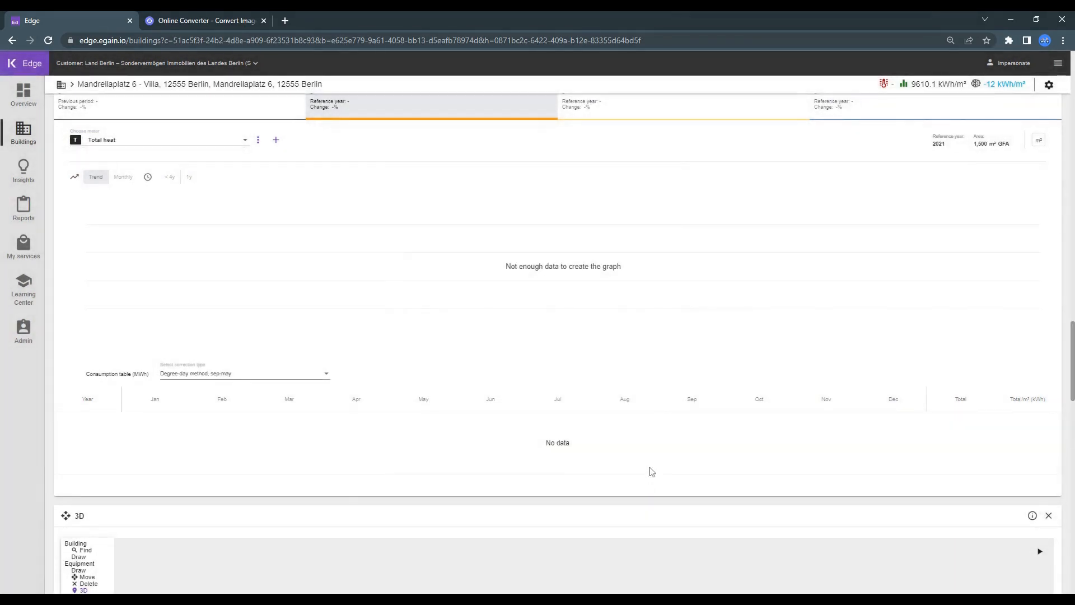